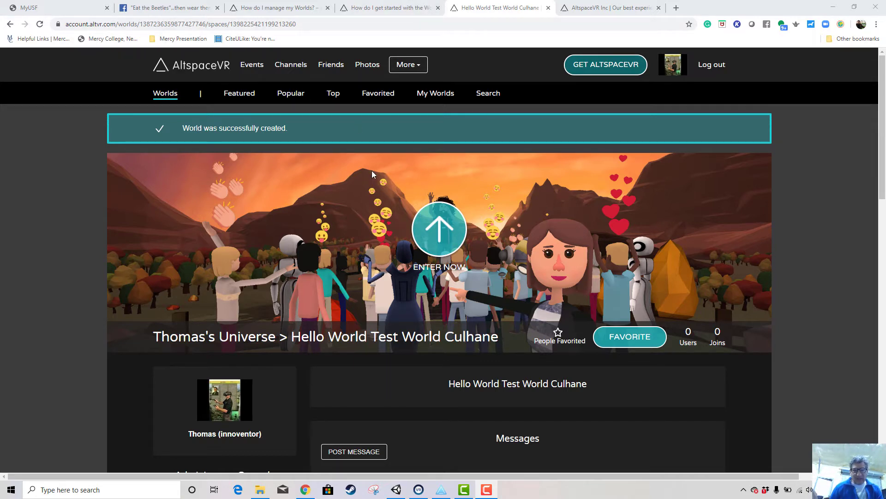
- Open the account owner's universe from their own worlds and review the worlds it contains
left_click(439, 96)
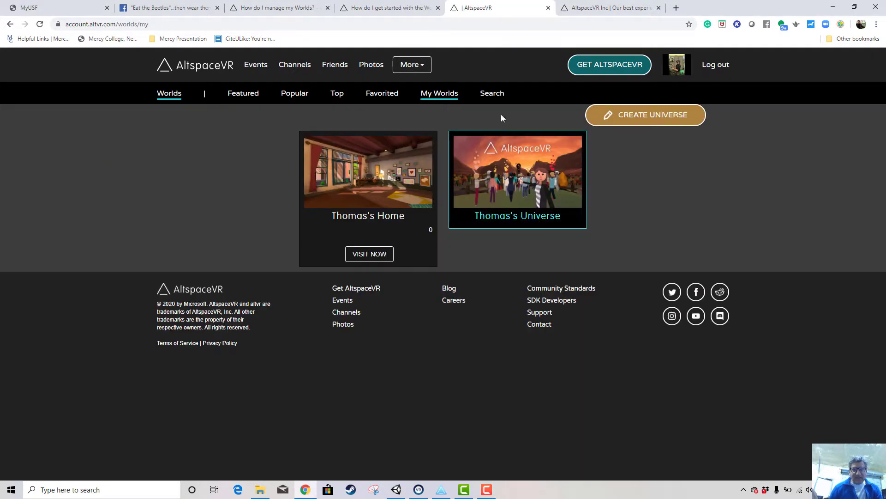
left_click(521, 189)
scroll(571, 301, "down", 7)
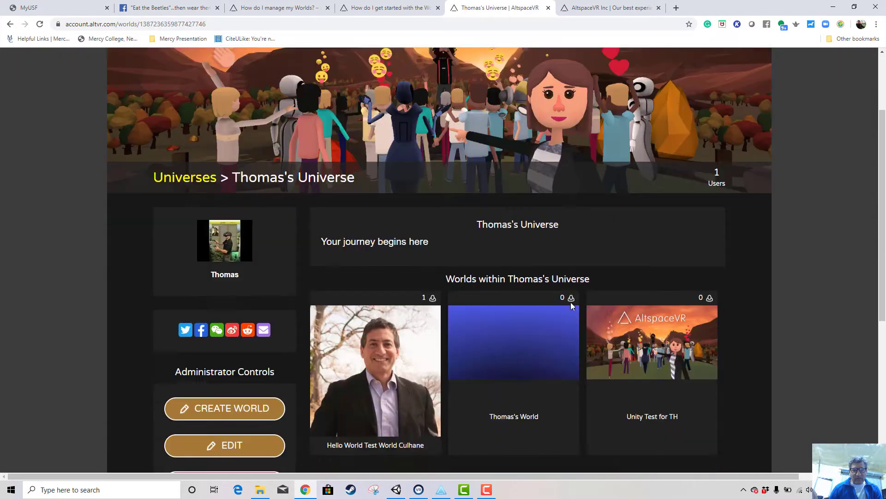
scroll(444, 318, "up", 3)
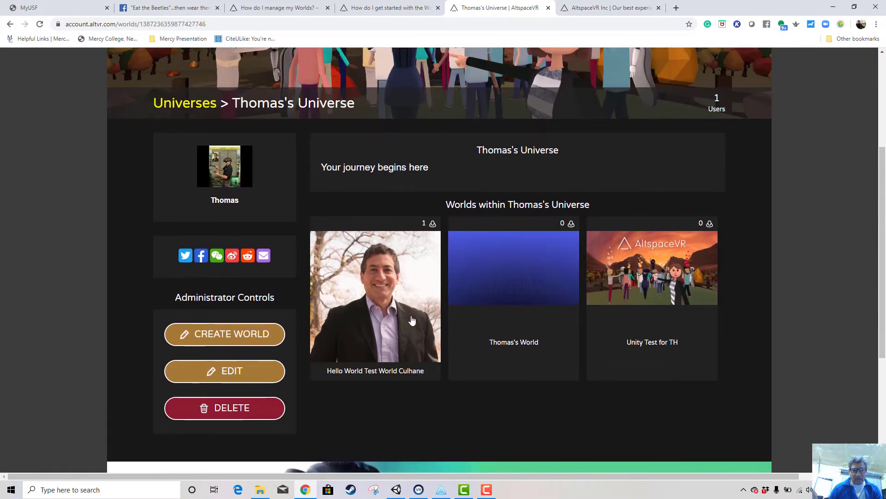
scroll(407, 293, "up", 4)
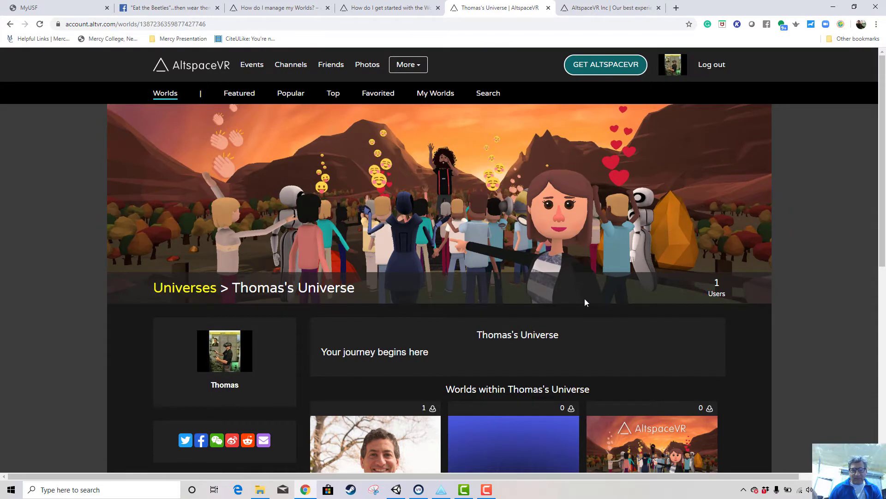
scroll(598, 305, "down", 5)
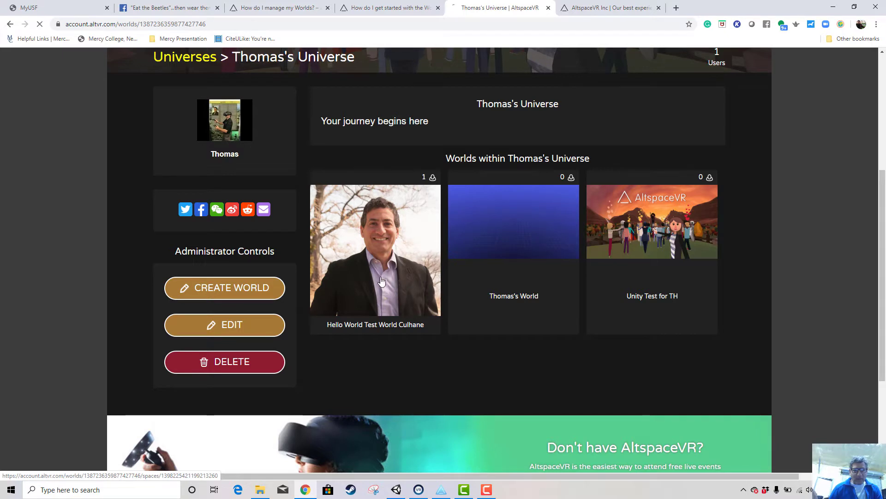
- Open the template of the Hello World test world and examine its description and administrator controls
scroll(307, 290, "down", 6)
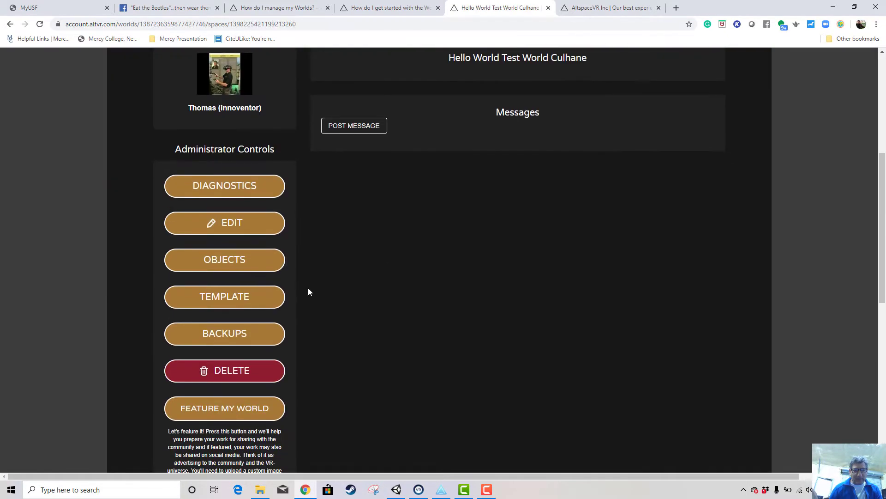
left_click(244, 299)
scroll(592, 259, "down", 7)
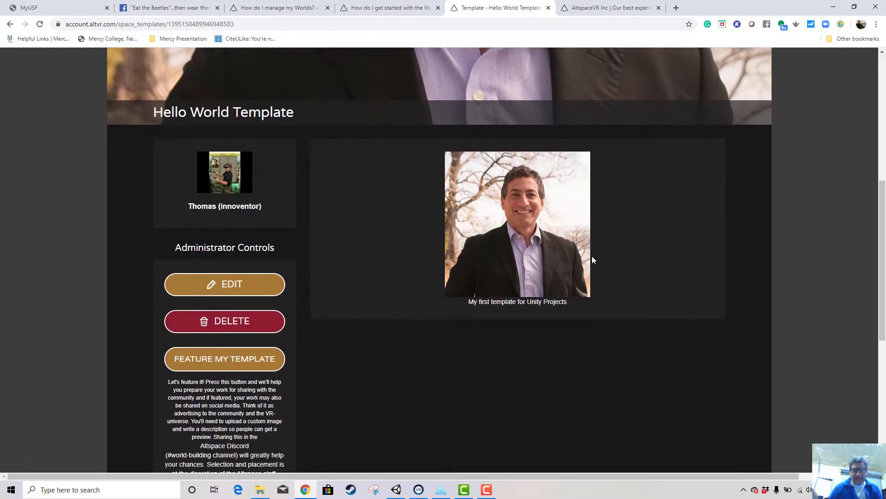
scroll(593, 259, "down", 5)
scroll(593, 259, "up", 6)
scroll(593, 260, "down", 2)
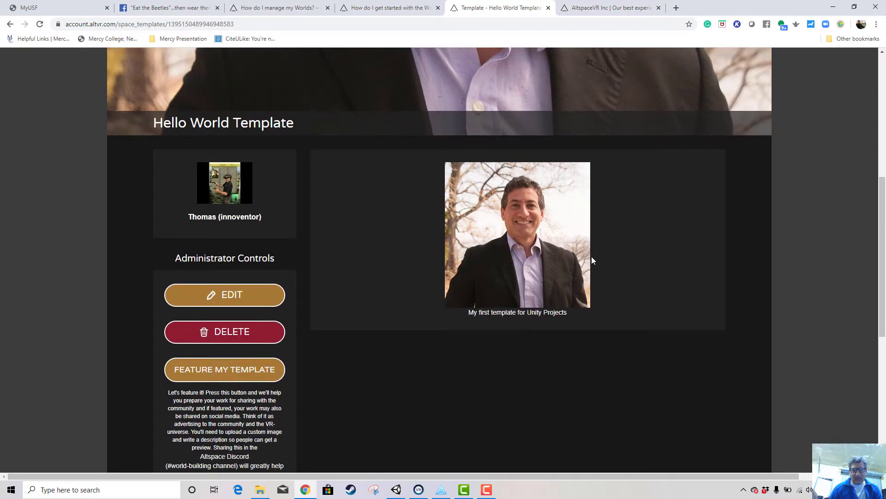
scroll(593, 259, "up", 7)
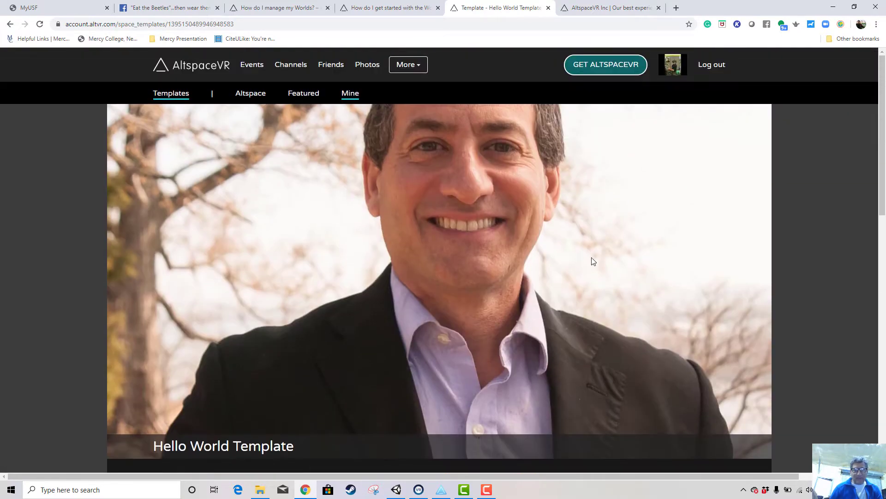
scroll(593, 259, "down", 1)
scroll(592, 255, "down", 5)
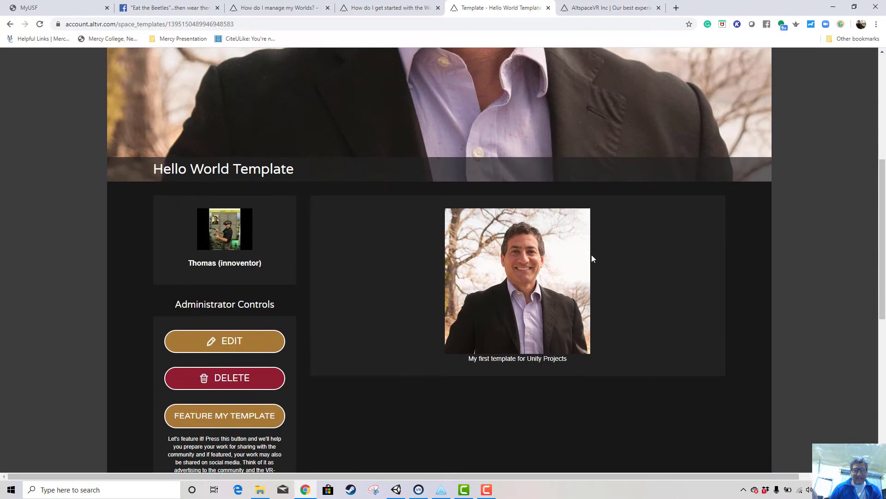
- Switch to the Unity editor and launch Unity Hub by searching the computer for "uni"
left_click(396, 489)
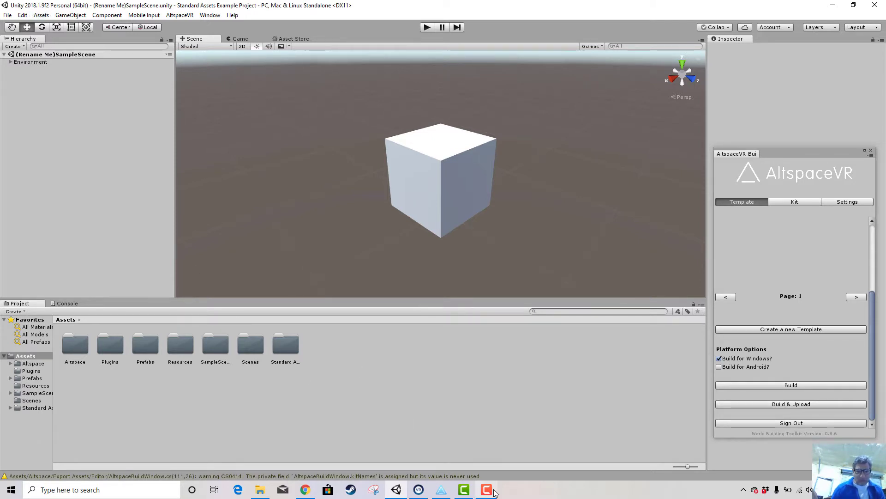
left_click(163, 495)
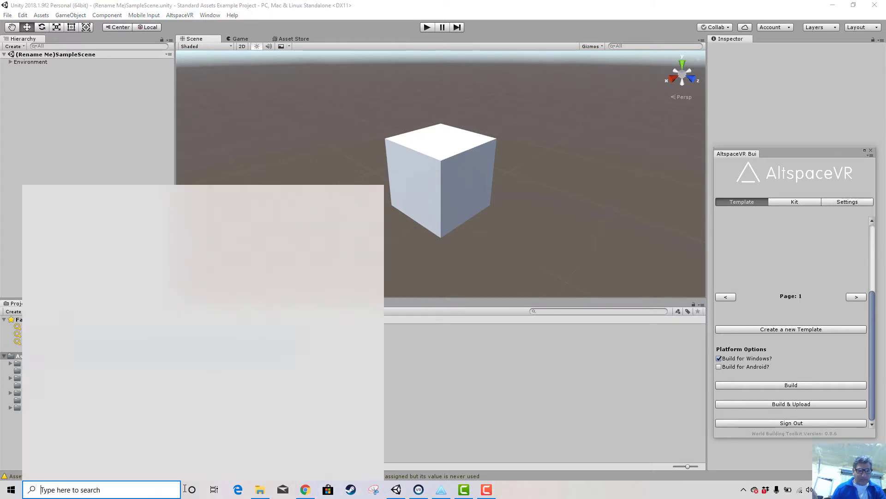
type("uni")
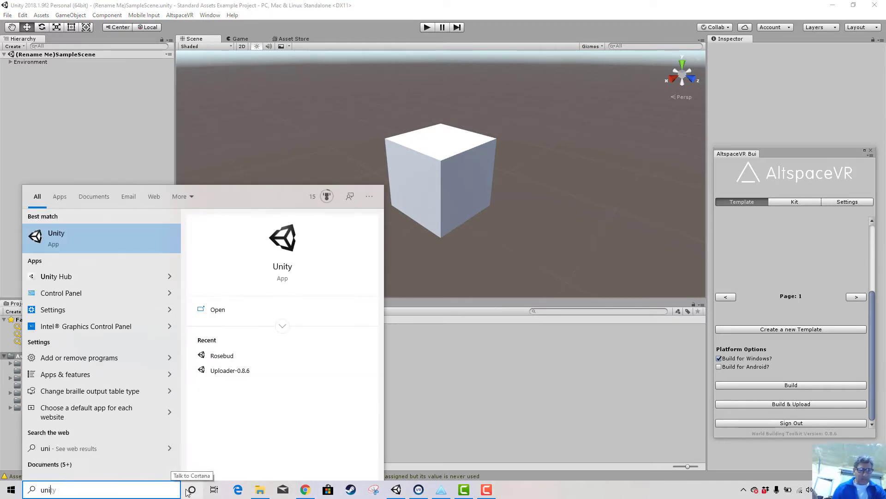
left_click(59, 278)
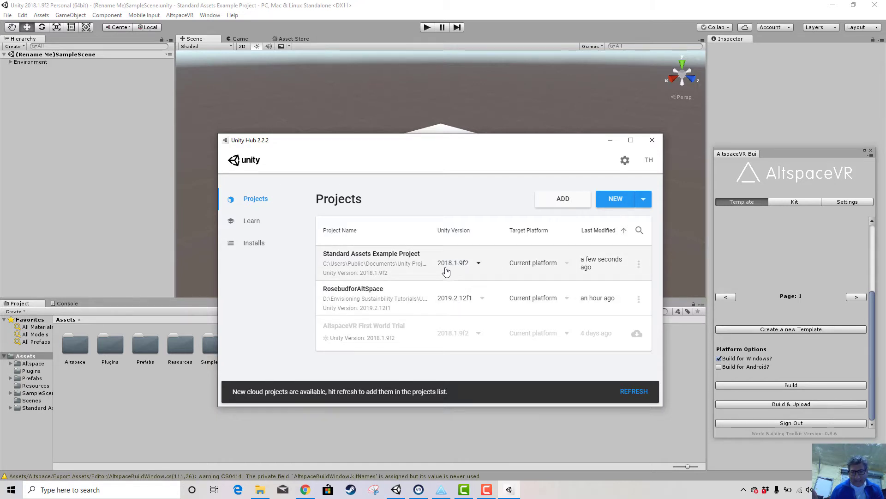
- Check which Unity versions are offered for a new project and view the installed editors
left_click(644, 200)
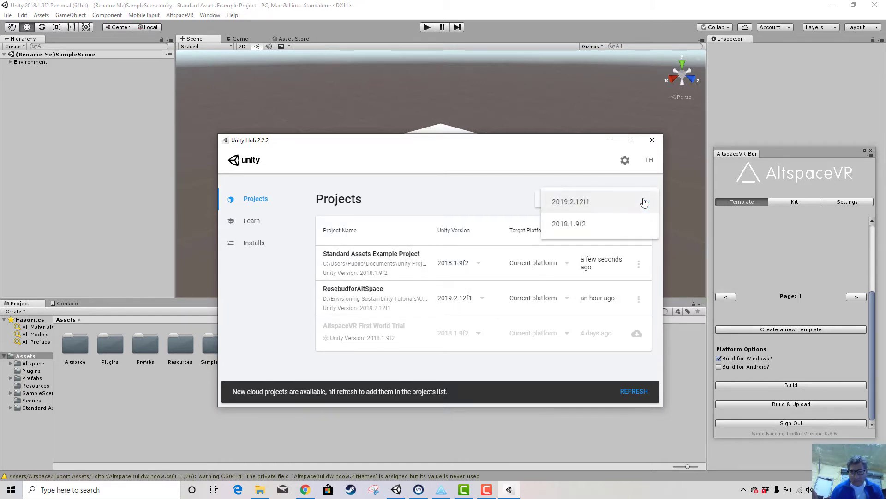
left_click(486, 199)
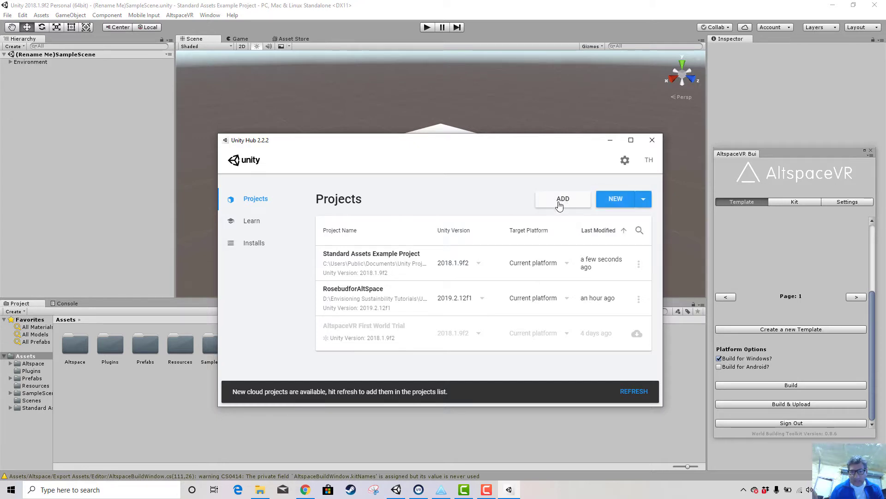
left_click(261, 250)
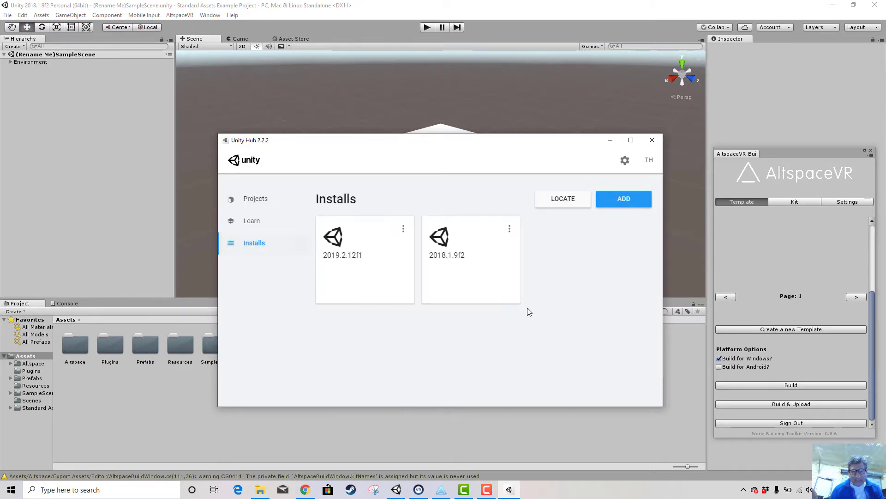
- Start adding a Unity version and open the download archive for older releases
left_click(623, 201)
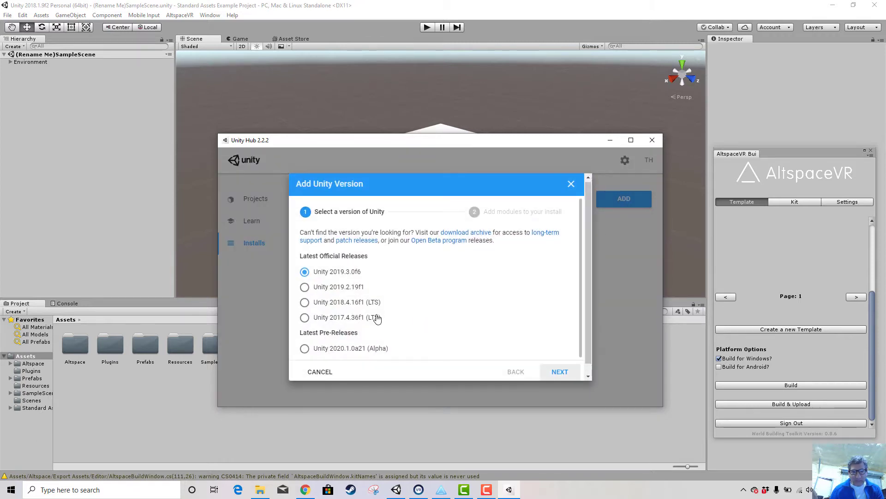
left_click(461, 234)
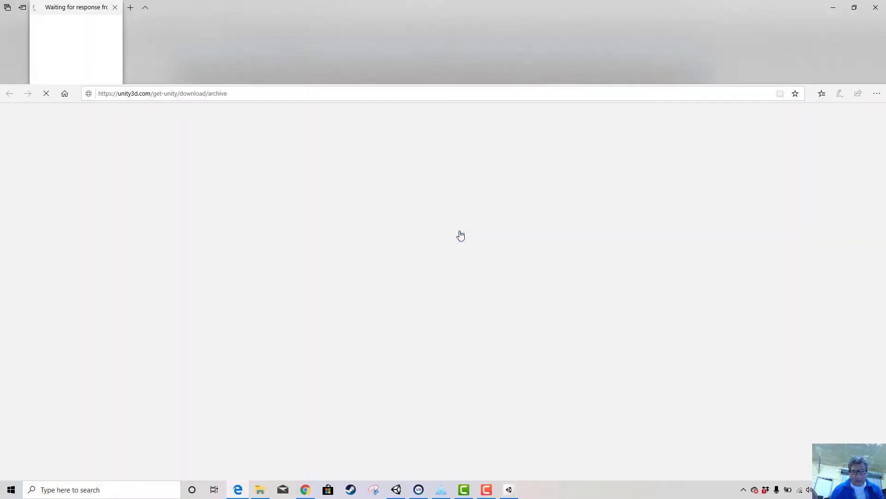
scroll(415, 311, "down", 8)
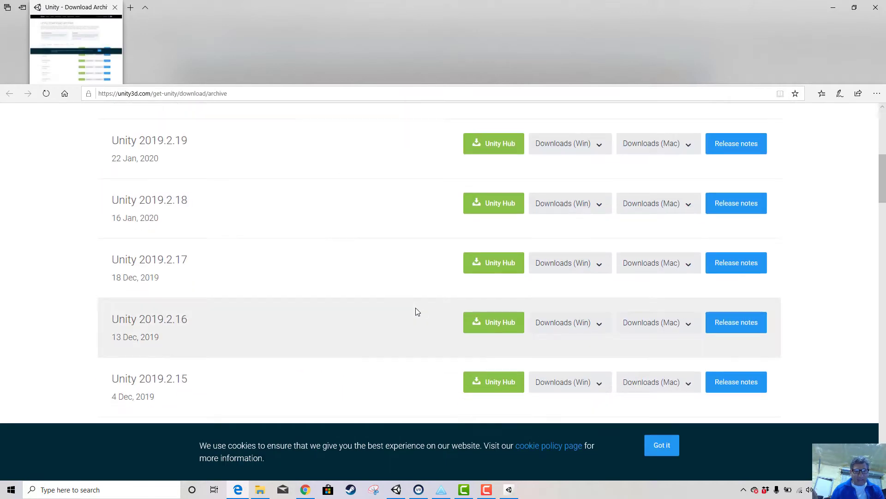
- Look through the Unity 2018.x releases in the archive, and close the archive and Unity Hub
scroll(311, 287, "up", 4)
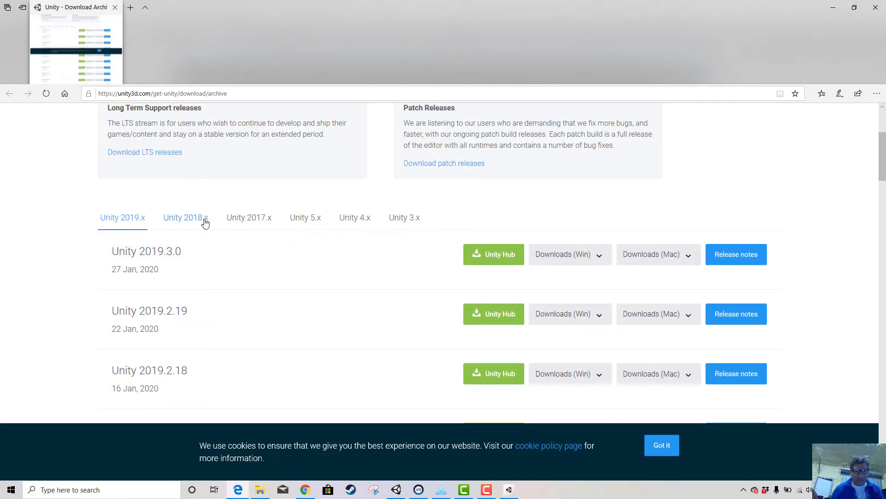
left_click(205, 223)
scroll(330, 317, "down", 18)
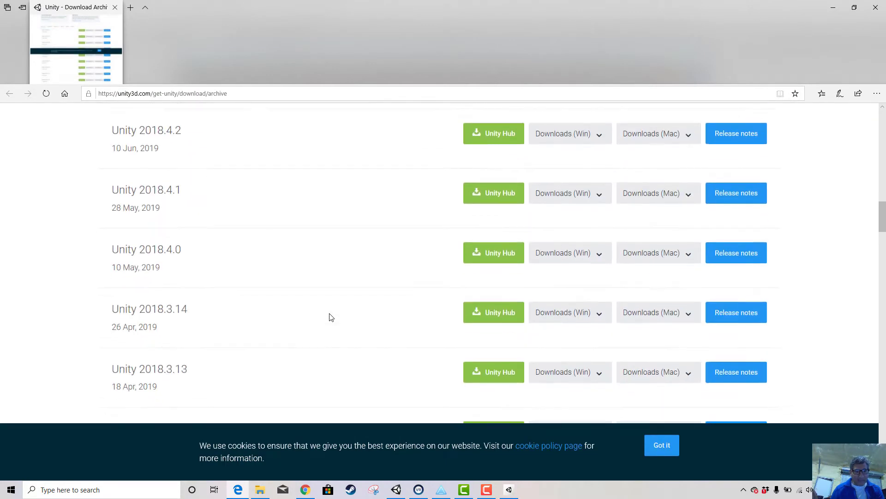
scroll(331, 317, "down", 10)
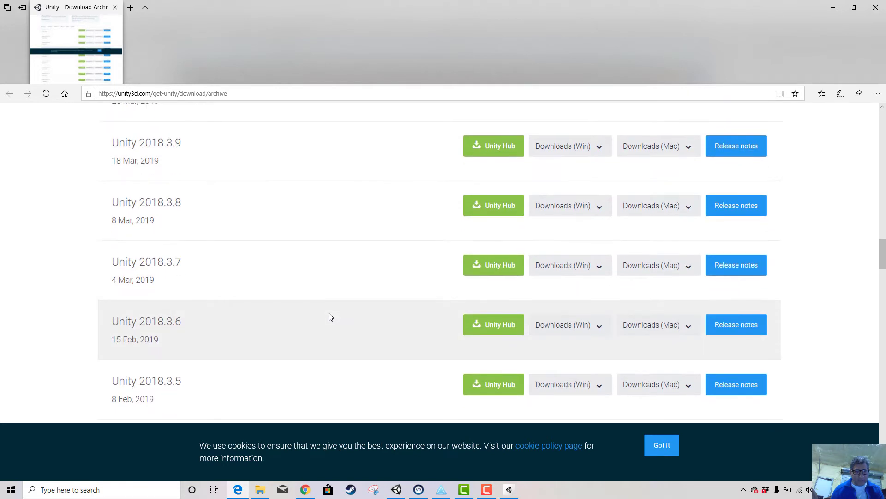
scroll(330, 317, "down", 10)
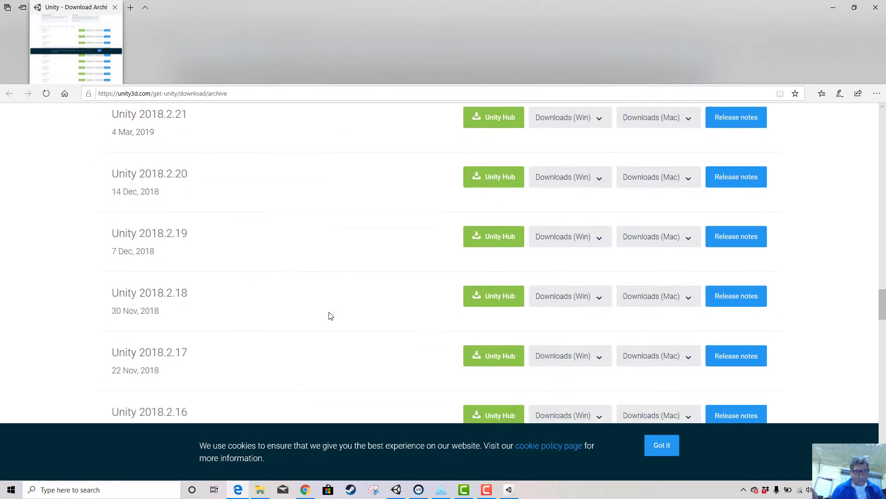
scroll(331, 317, "down", 10)
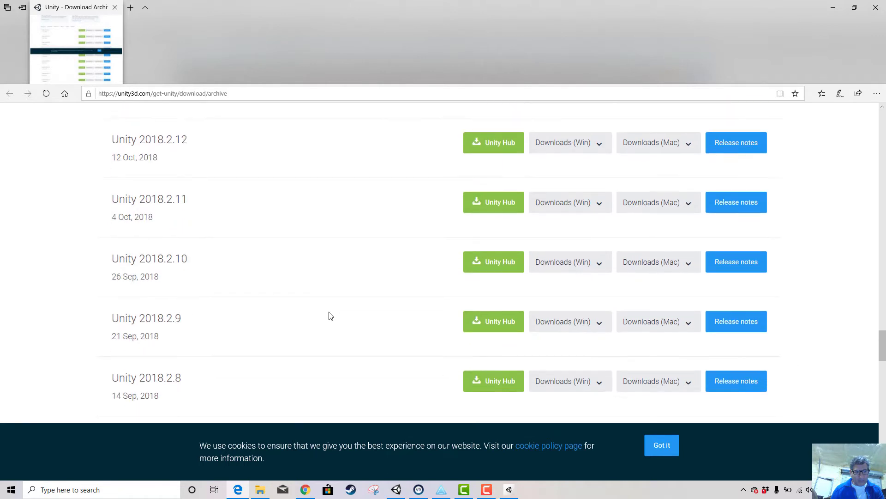
scroll(331, 317, "down", 10)
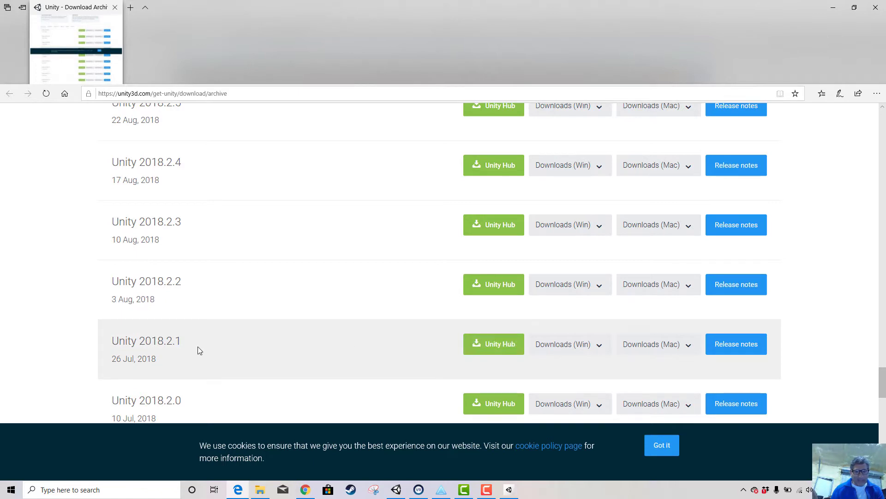
left_click(876, 8)
left_click(571, 186)
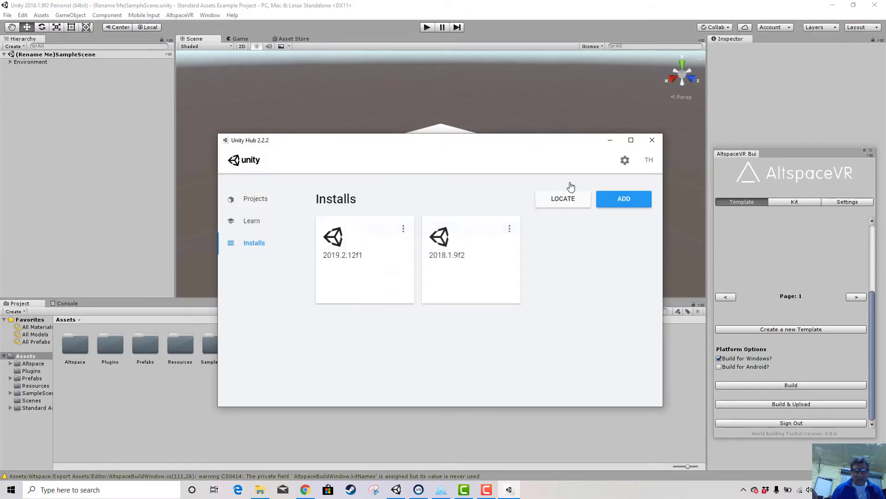
left_click(650, 141)
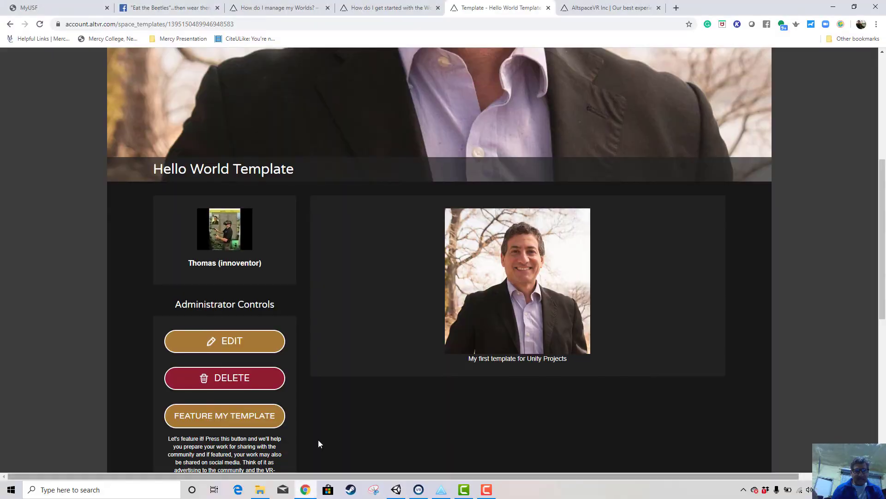
- Switch to Chrome and read the setup and scene upload instructions in the World Building Toolkit (Unity Uploader) help article
left_click(305, 489)
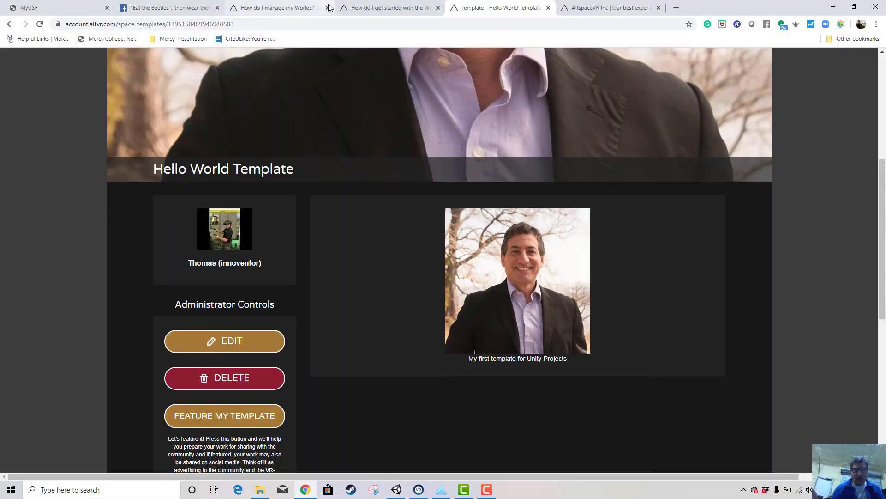
left_click(372, 7)
scroll(485, 240, "down", 1)
scroll(486, 250, "down", 2)
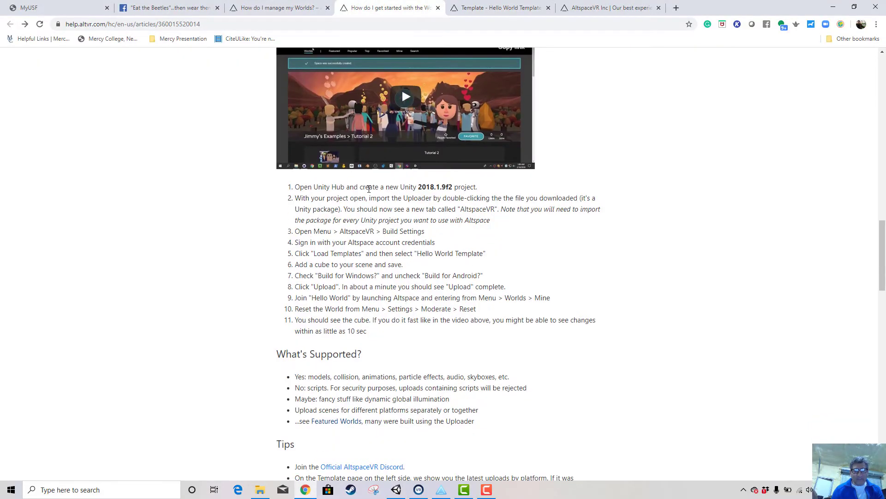
scroll(311, 125, "up", 6)
scroll(245, 103, "up", 15)
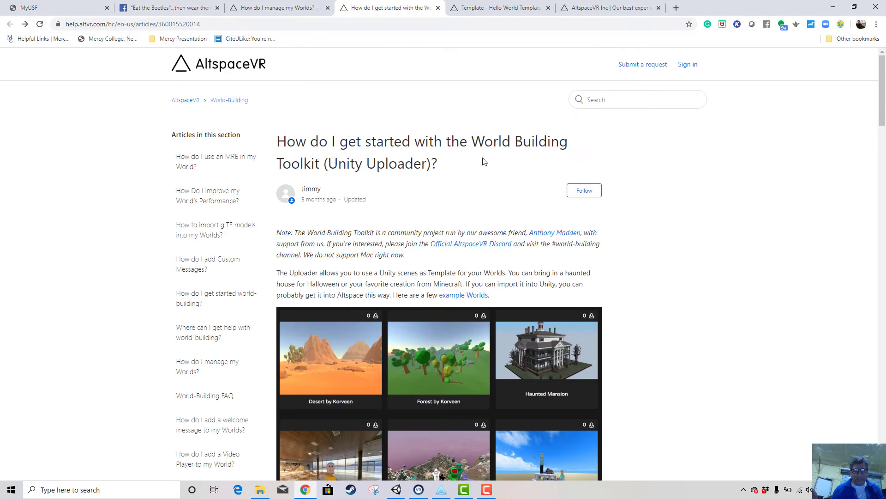
scroll(483, 157, "down", 14)
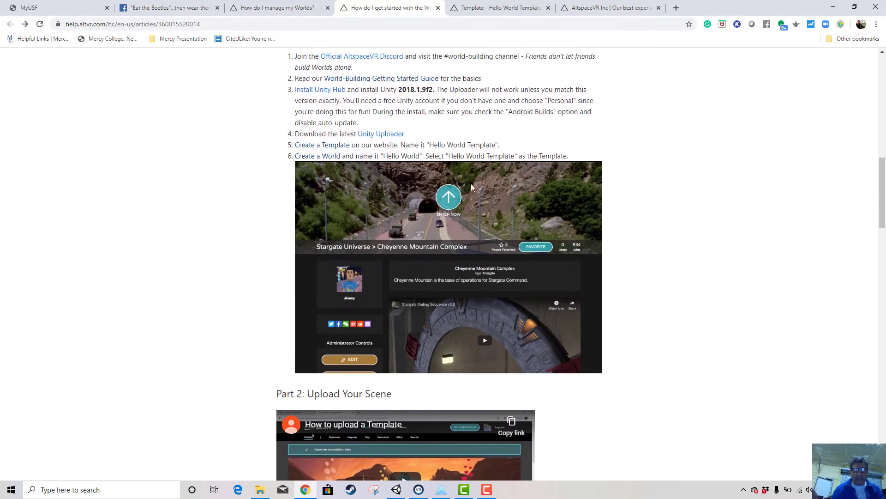
scroll(471, 184, "up", 1)
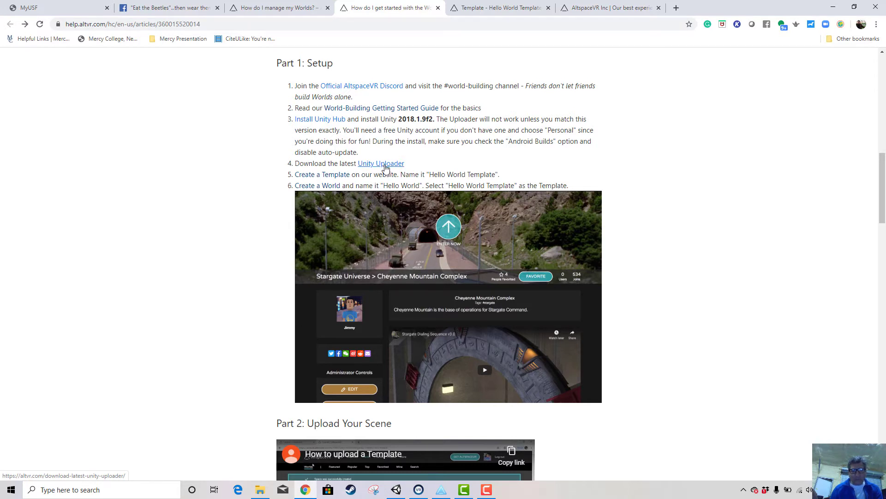
scroll(420, 216, "down", 7)
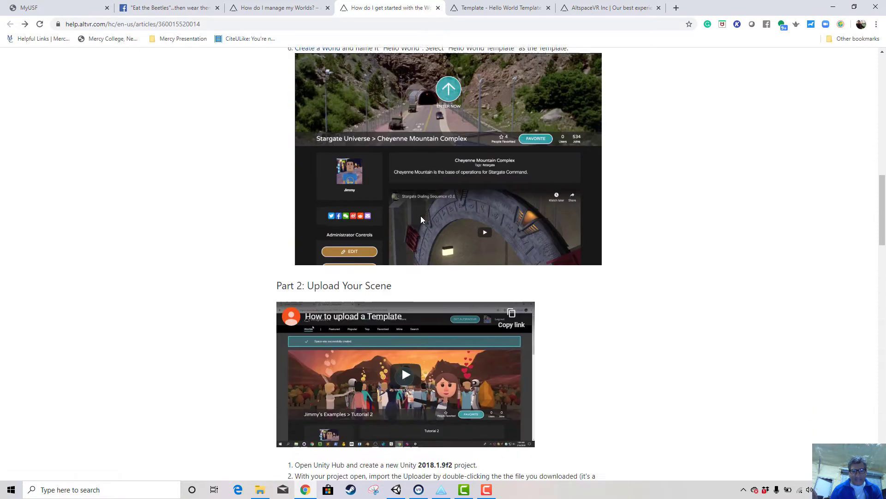
- Switch to Unity, open the AltspaceVR Build Settings, and look through the template list and platform build options
left_click(396, 490)
left_click(175, 15)
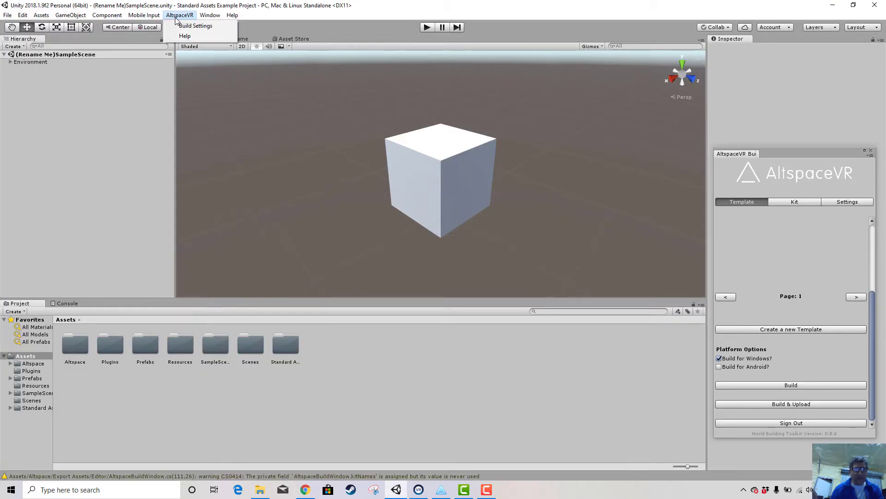
left_click(181, 26)
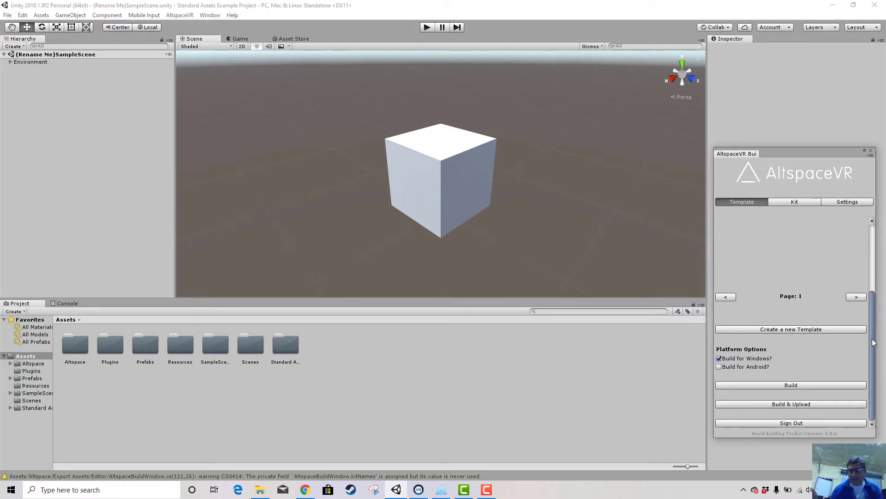
left_click_drag(874, 343, 874, 262)
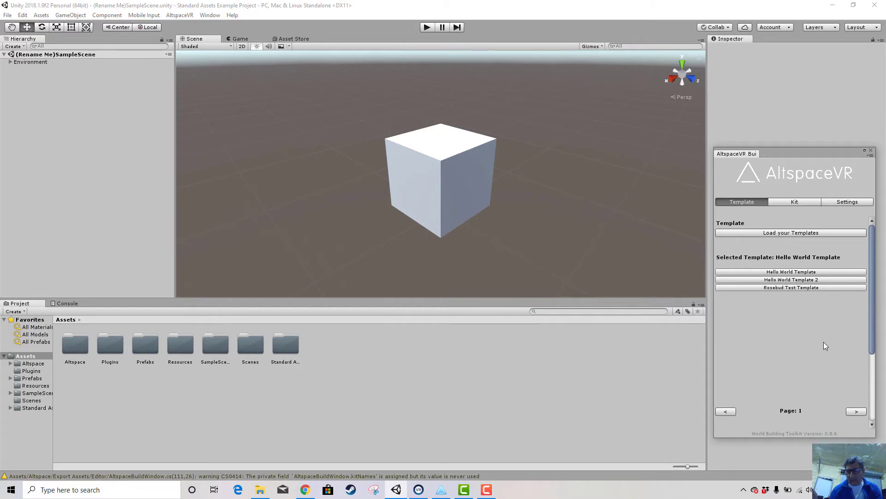
left_click_drag(869, 299, 853, 358)
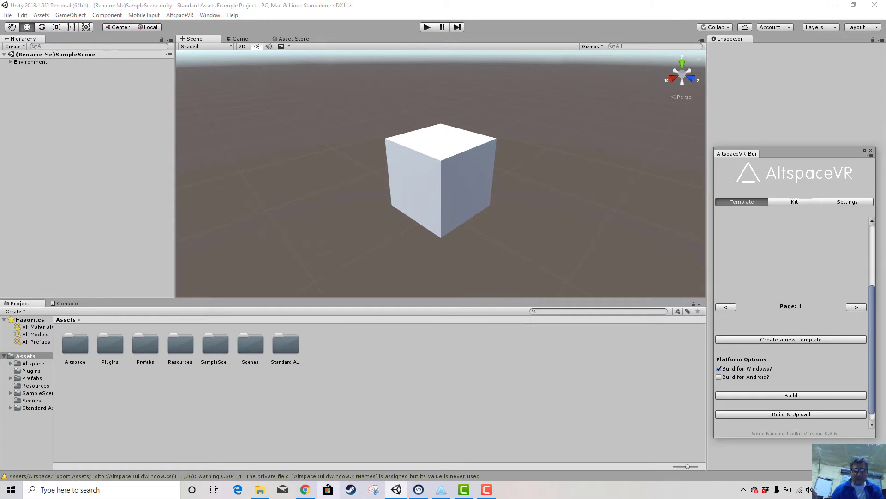
- Switch to Chrome and review the Hello World Template page, including its administrator controls and uploads table
left_click(306, 491)
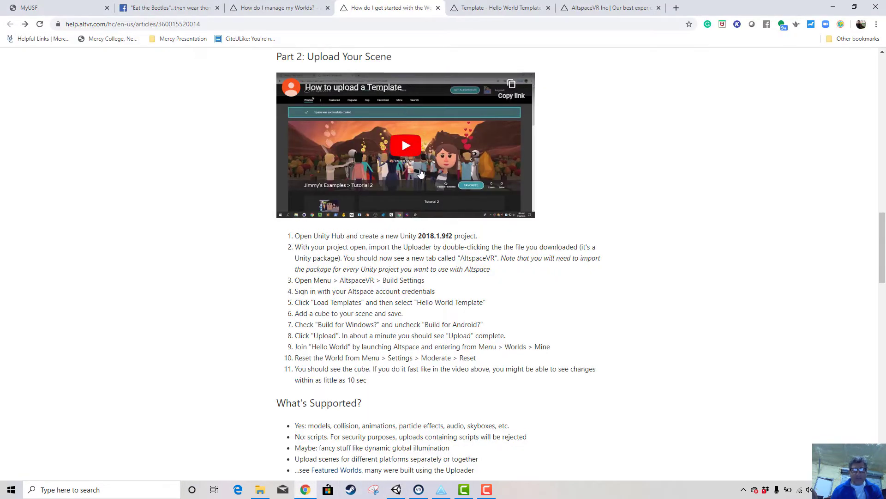
scroll(407, 68, "up", 5)
left_click(494, 8)
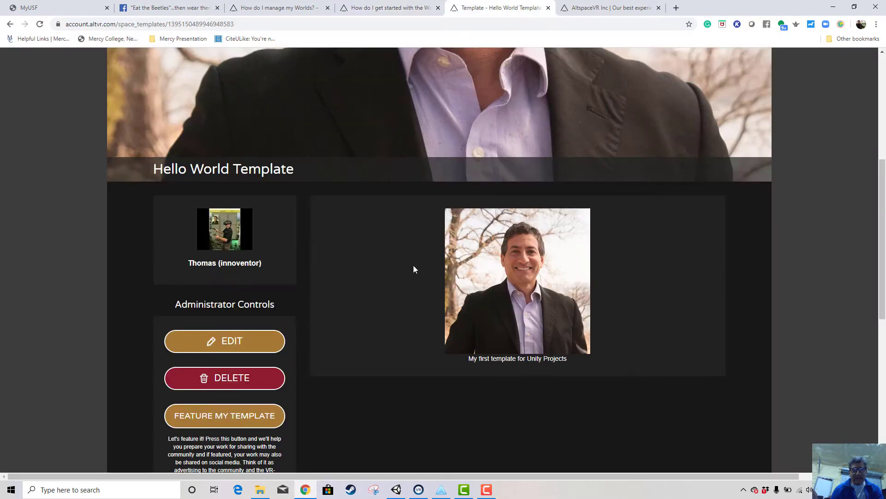
scroll(323, 242, "up", 6)
scroll(323, 242, "down", 14)
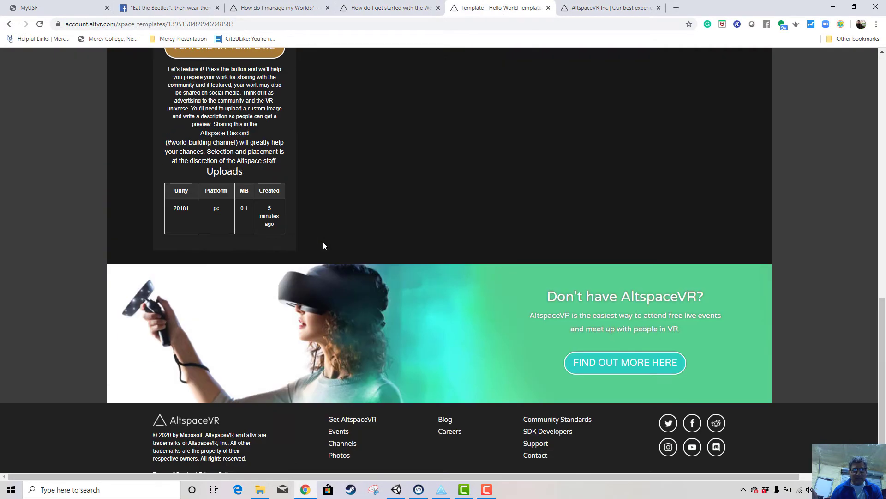
scroll(323, 246, "up", 6)
- Open the Hello World Template for editing and look over its image, description, zip and tags fields
left_click(247, 251)
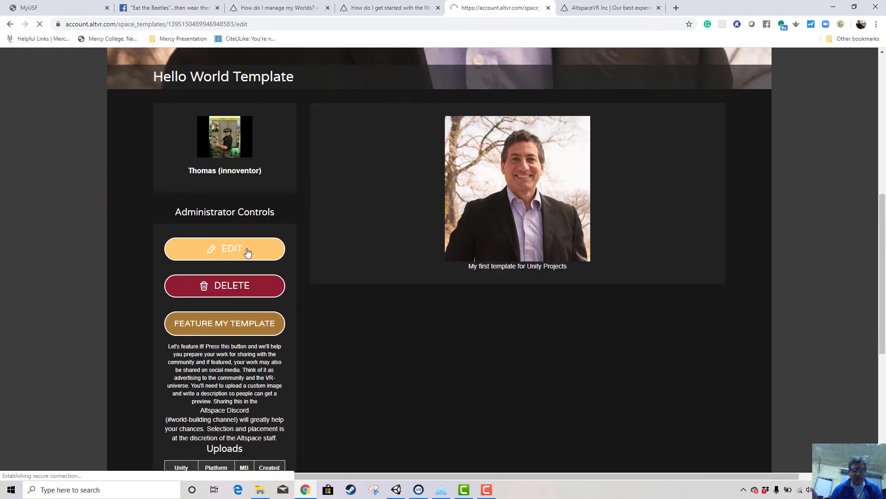
scroll(653, 243, "down", 10)
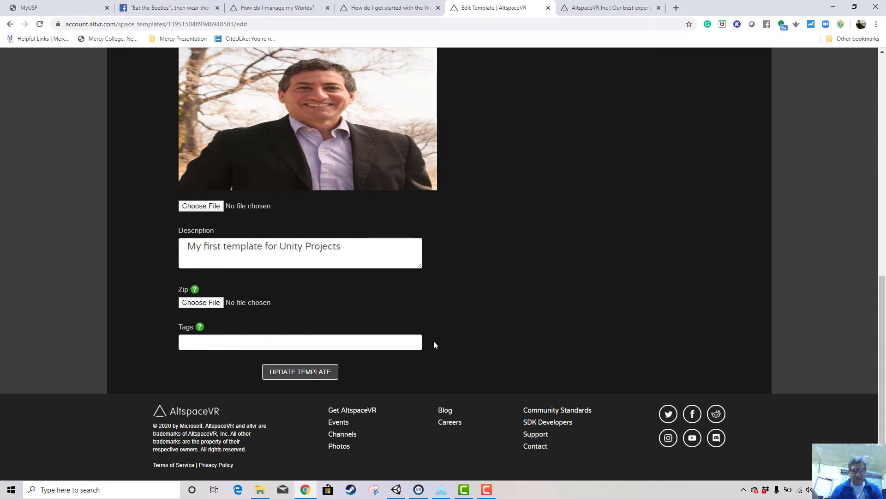
scroll(496, 336, "up", 10)
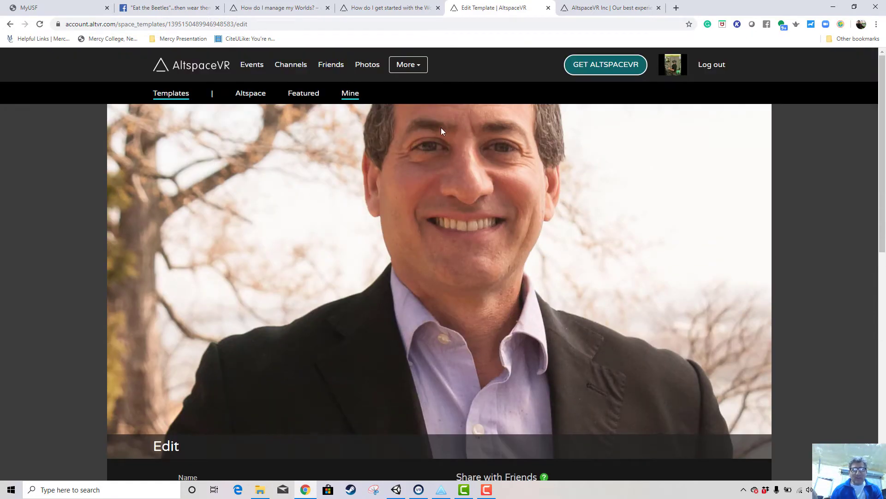
- Go to the account's own worlds on the AltspaceVR site and open the personal universe
left_click(423, 69)
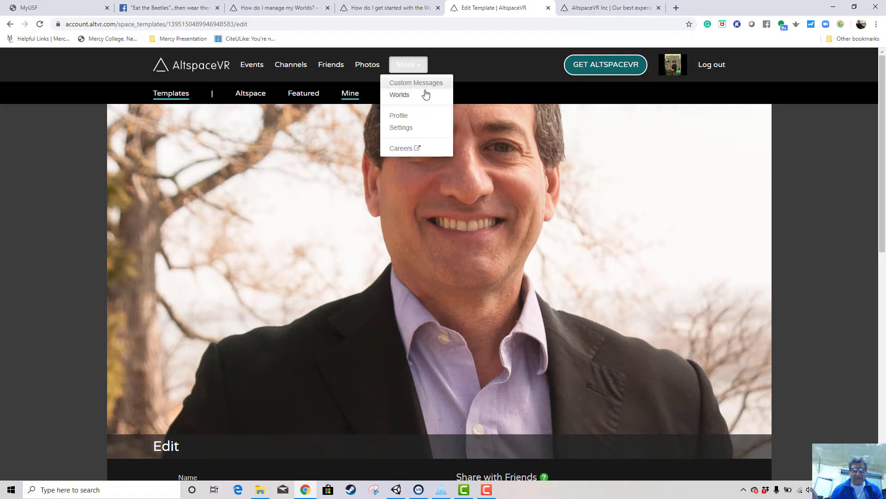
left_click(424, 93)
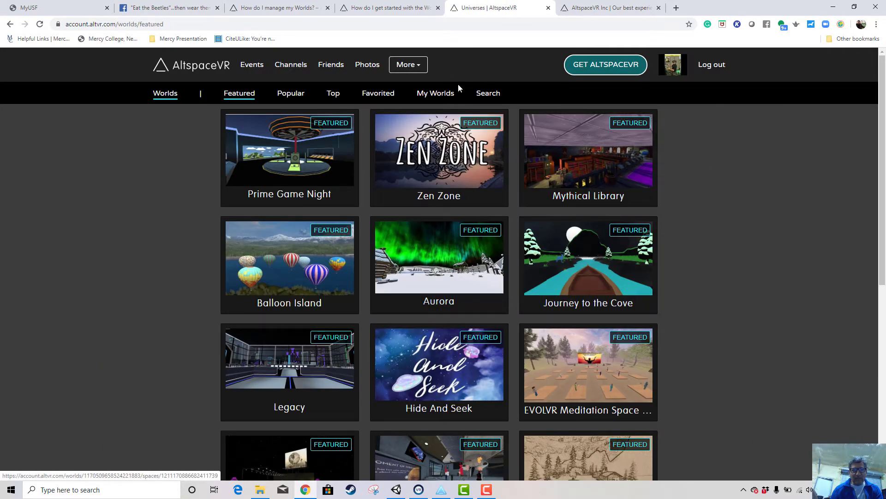
left_click(424, 95)
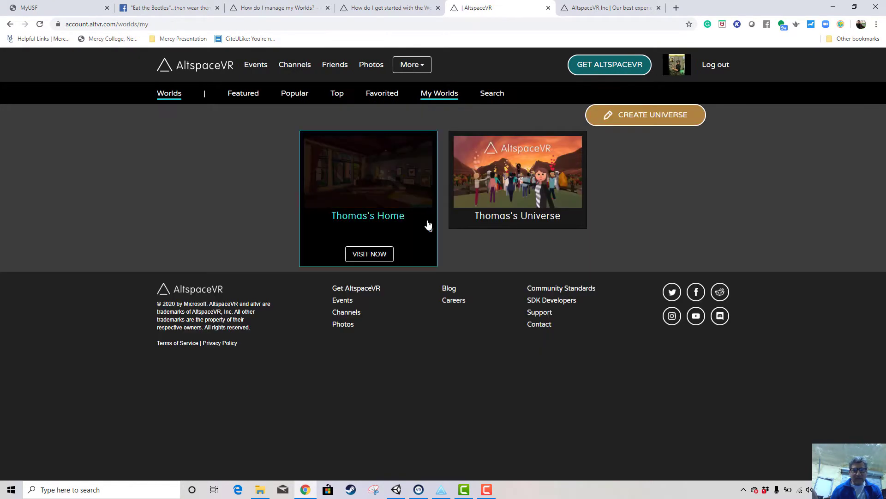
left_click(511, 200)
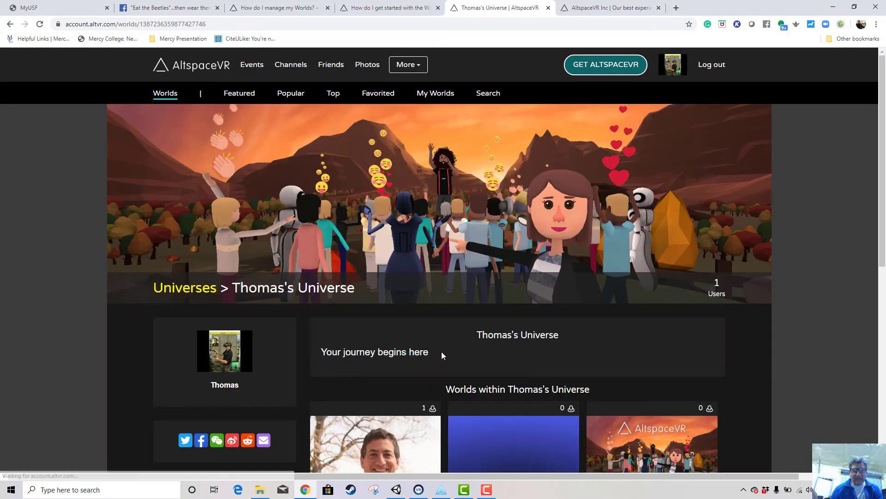
- Start creating a world in the personal universe, look over the selectable templates, and view the Get AltspaceVR page
scroll(442, 351, "down", 3)
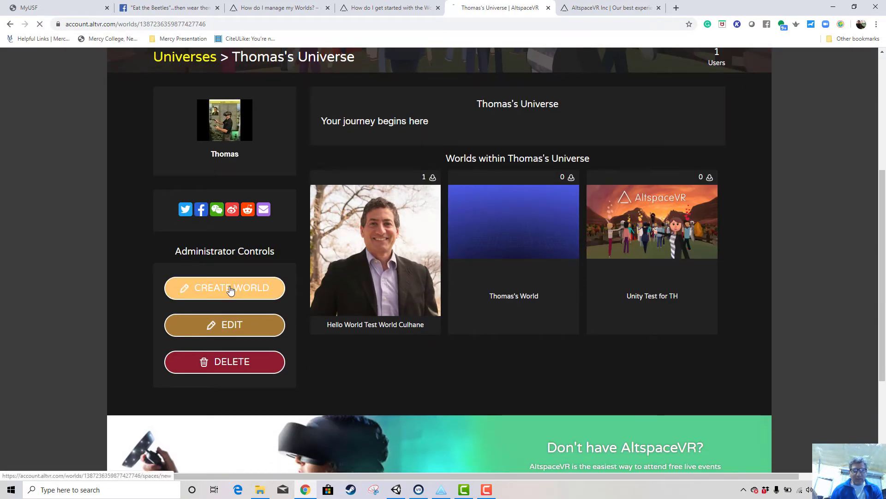
scroll(500, 210, "down", 4)
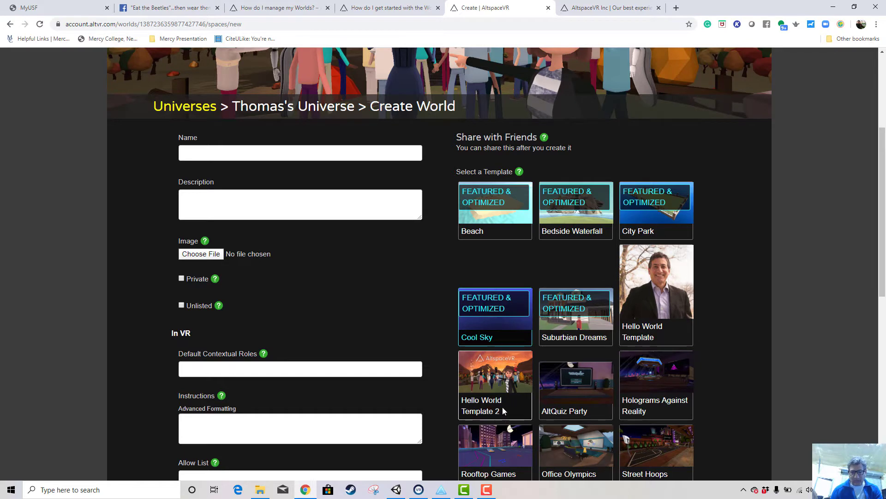
scroll(319, 348, "up", 1)
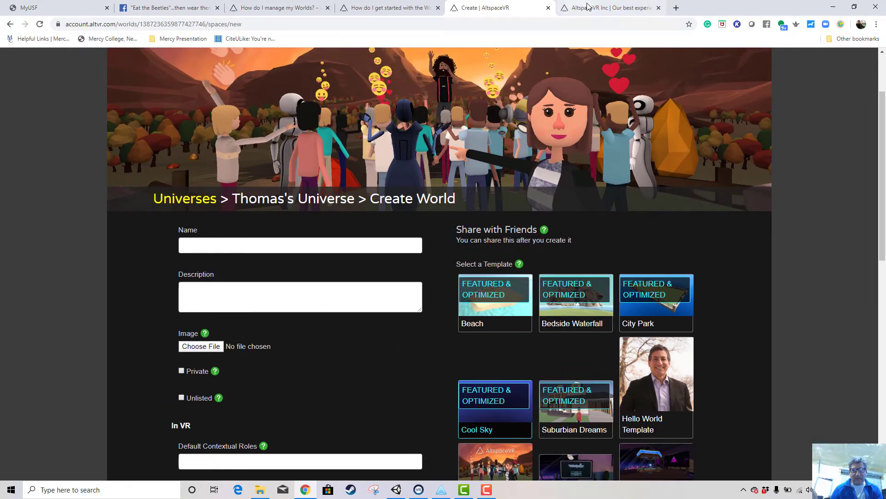
left_click(610, 7)
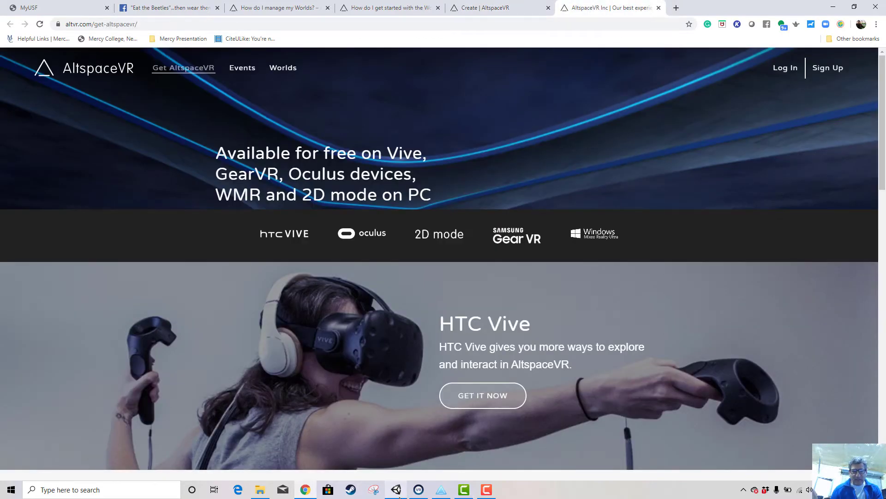
- Switch to Unity and reload the account's template list in the AltspaceVR build window
left_click(397, 490)
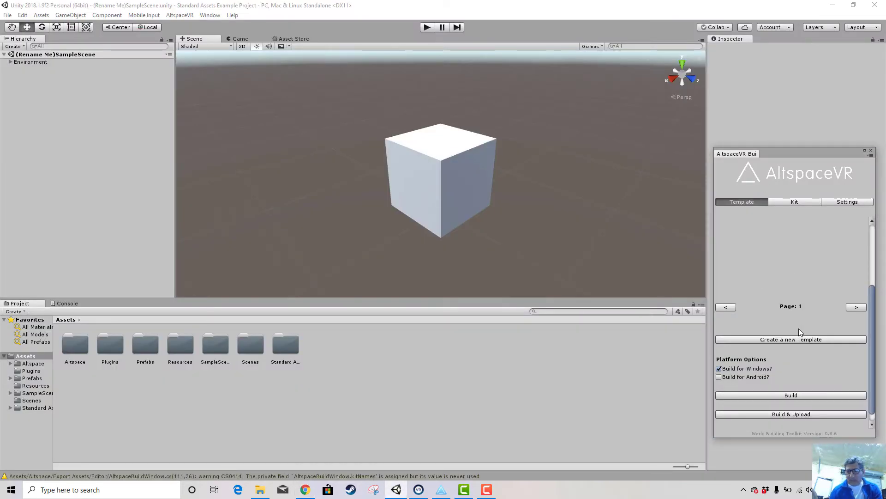
scroll(871, 350, "up", 5)
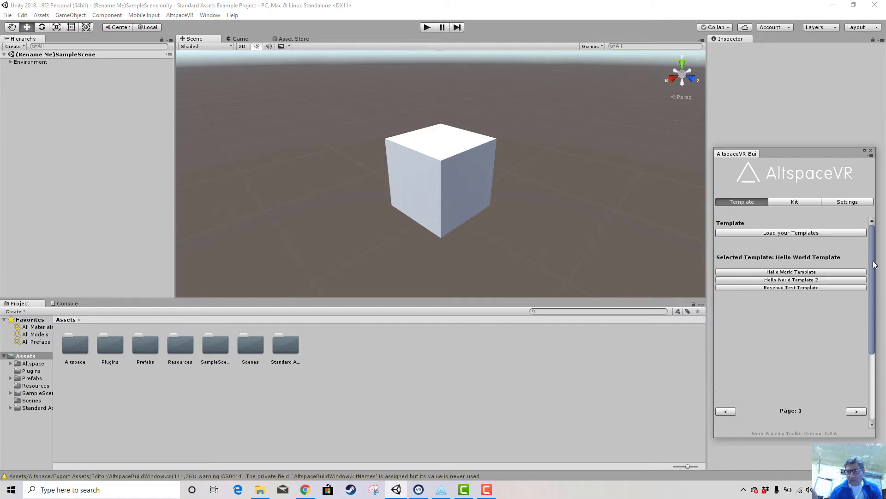
left_click(777, 233)
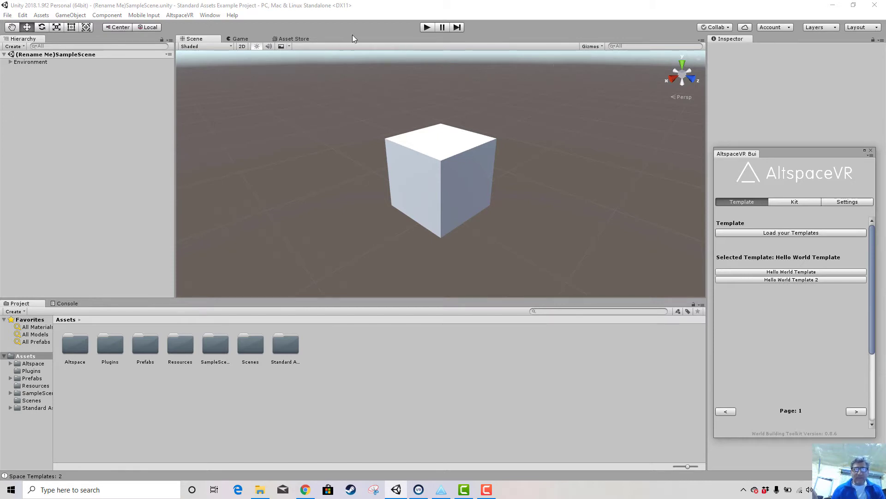
- Switch to Chrome and open the Unity Test for TH world from the personal universe in My Worlds
left_click(305, 489)
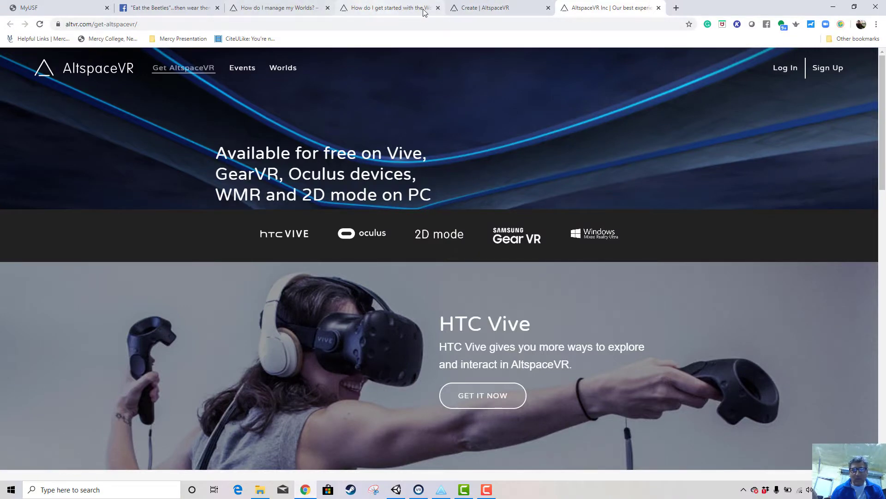
left_click(469, 10)
scroll(461, 168, "up", 2)
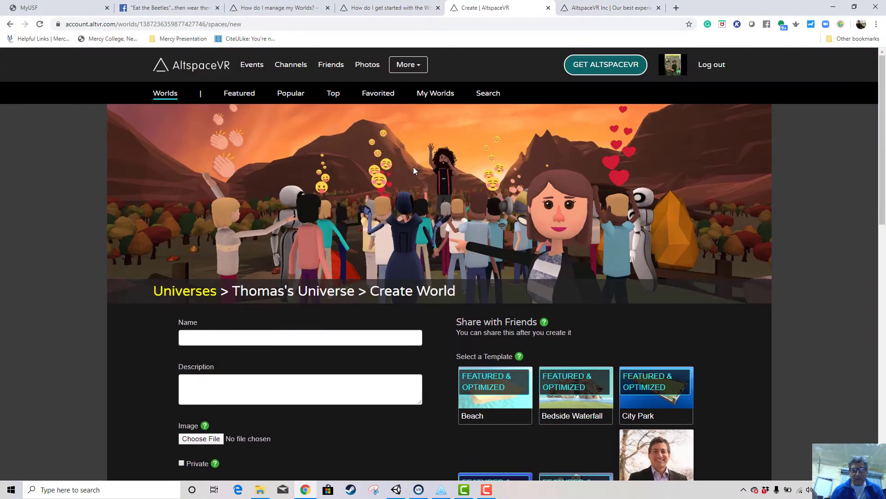
left_click(449, 94)
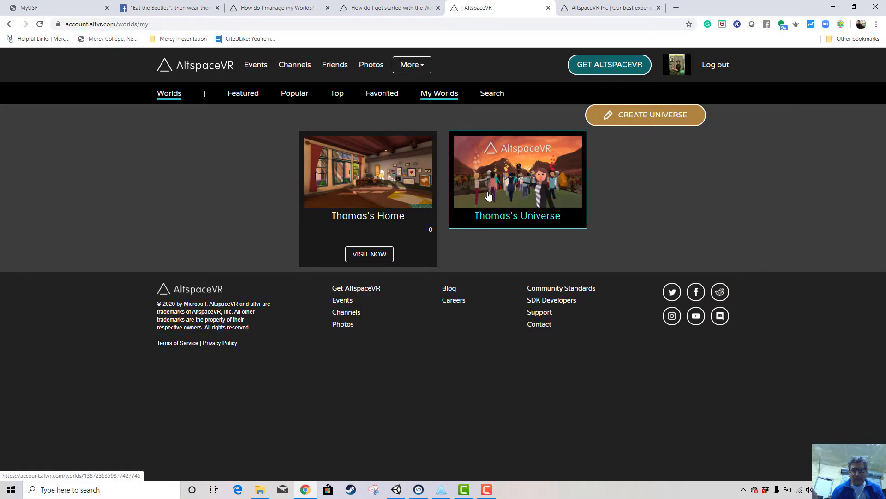
left_click(524, 253)
scroll(525, 254, "down", 5)
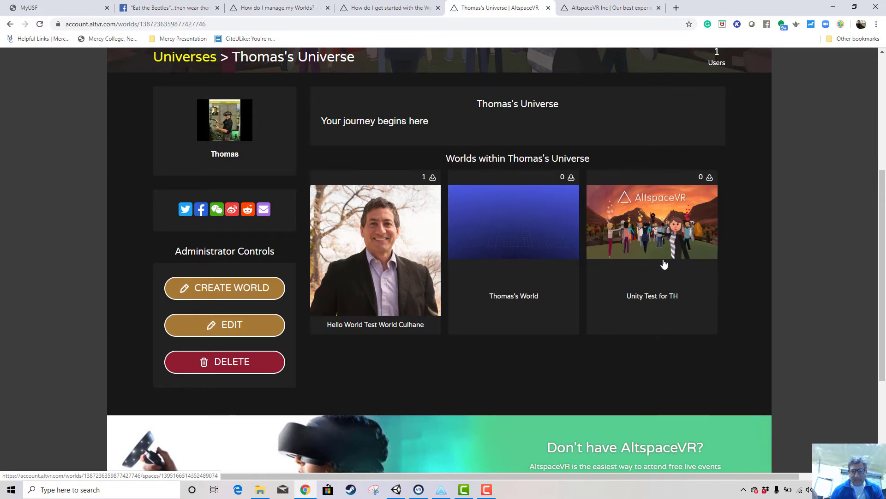
scroll(393, 321, "down", 5)
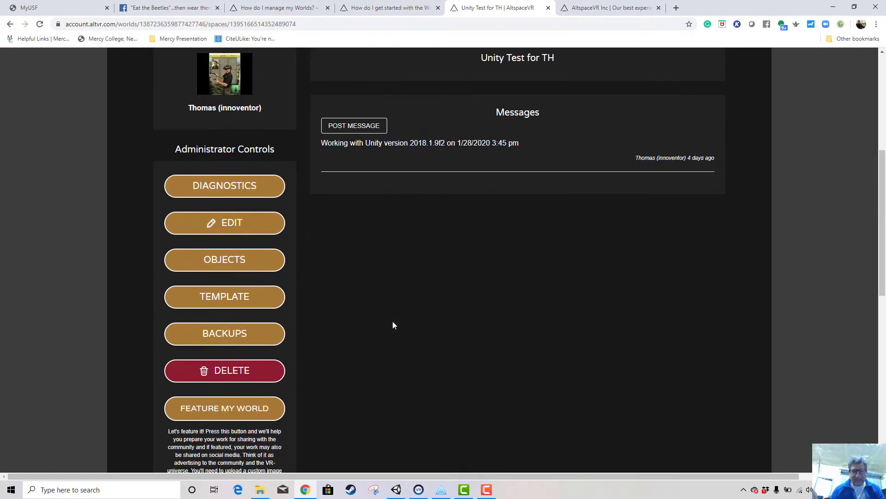
- Open the template used by the Unity Test for TH world and look over its page
left_click(224, 297)
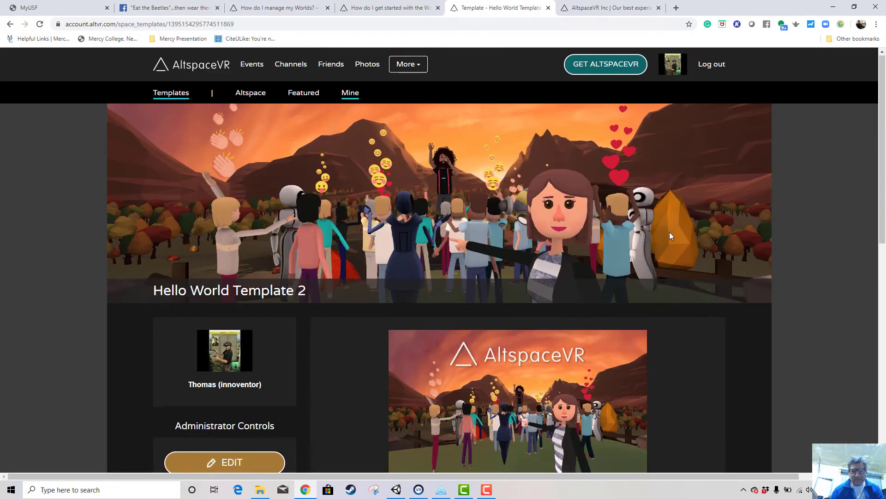
scroll(670, 233, "down", 5)
scroll(556, 326, "down", 4)
scroll(550, 327, "up", 7)
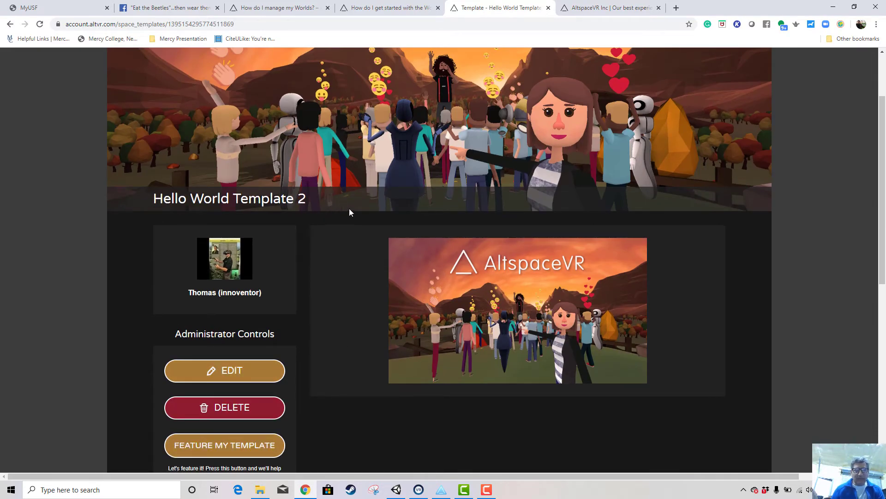
scroll(427, 271, "up", 2)
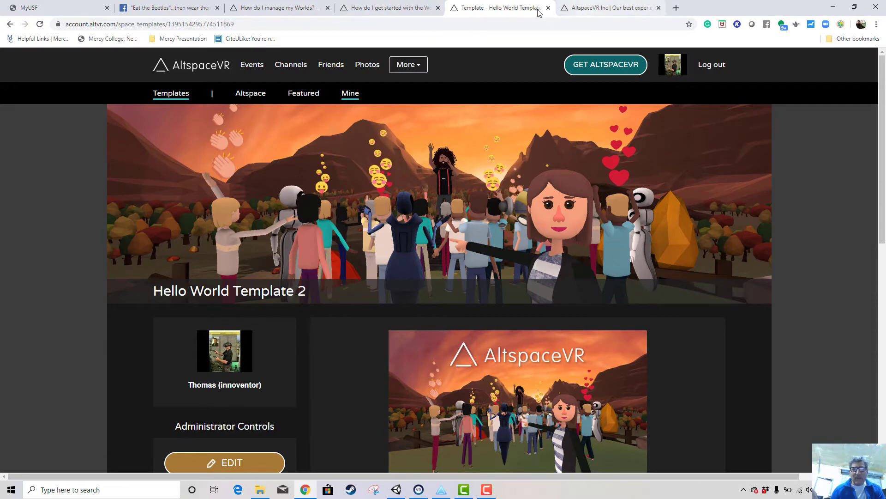
- Return to the account's own worlds and bring up the list of worlds within the personal universe
left_click(414, 67)
left_click(415, 94)
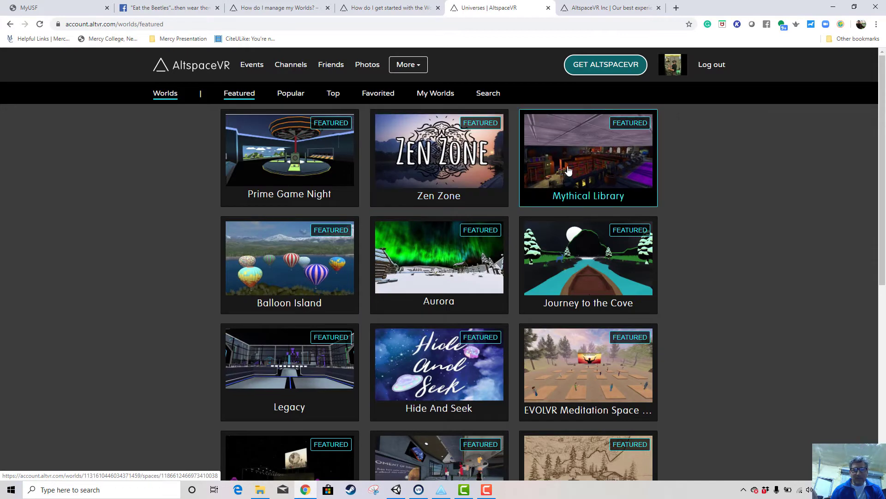
left_click(438, 95)
left_click(479, 154)
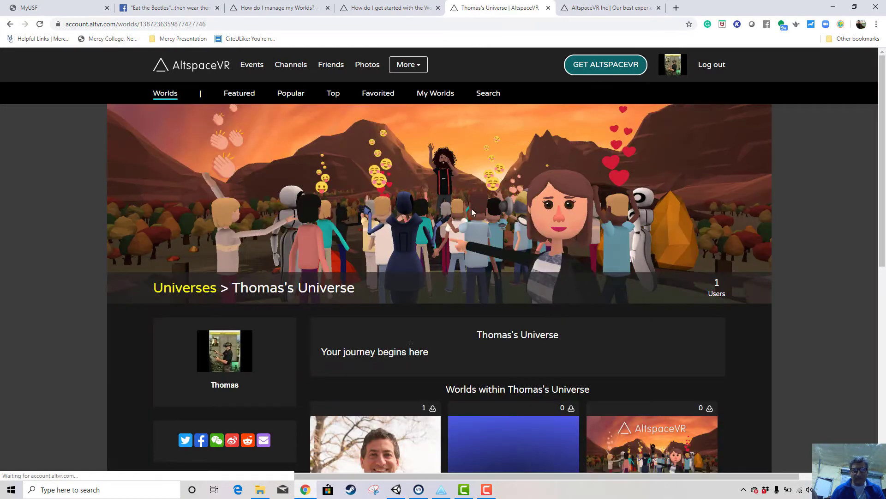
scroll(408, 350, "down", 1)
scroll(407, 345, "down", 4)
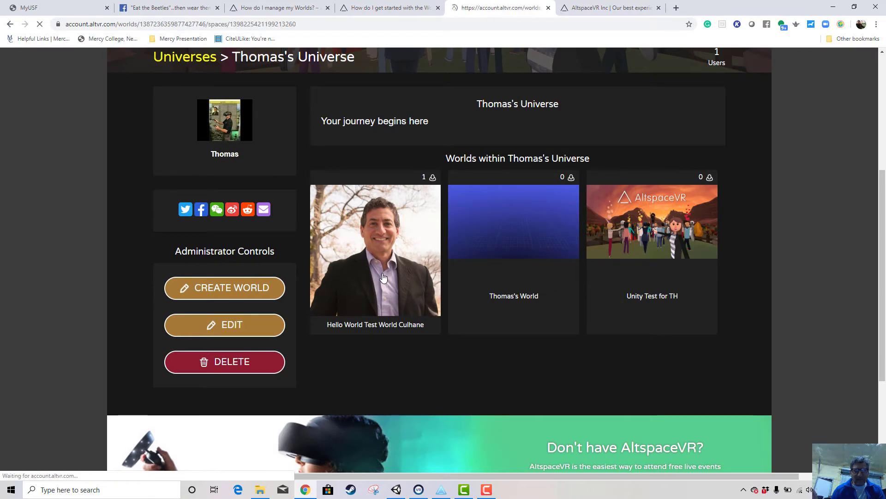
- Open the Hello World test world, look over its administrator controls, and open the template it uses
left_click(367, 277)
scroll(257, 398, "down", 2)
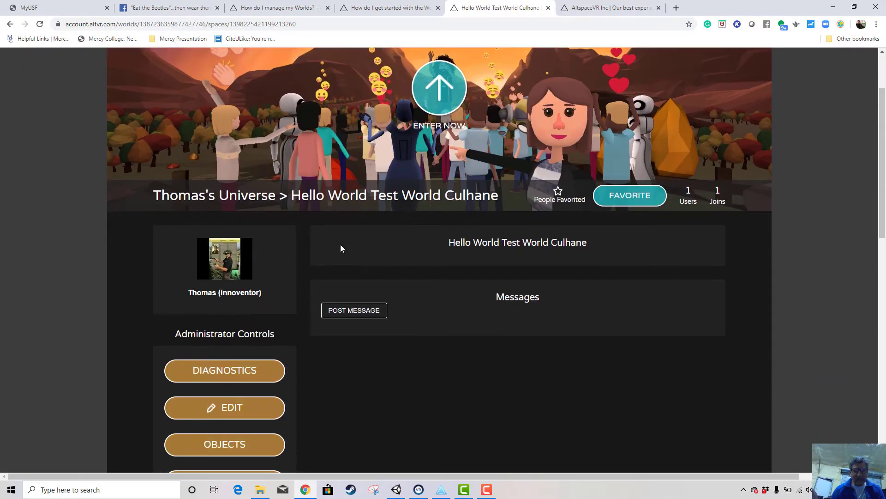
scroll(404, 285, "down", 1)
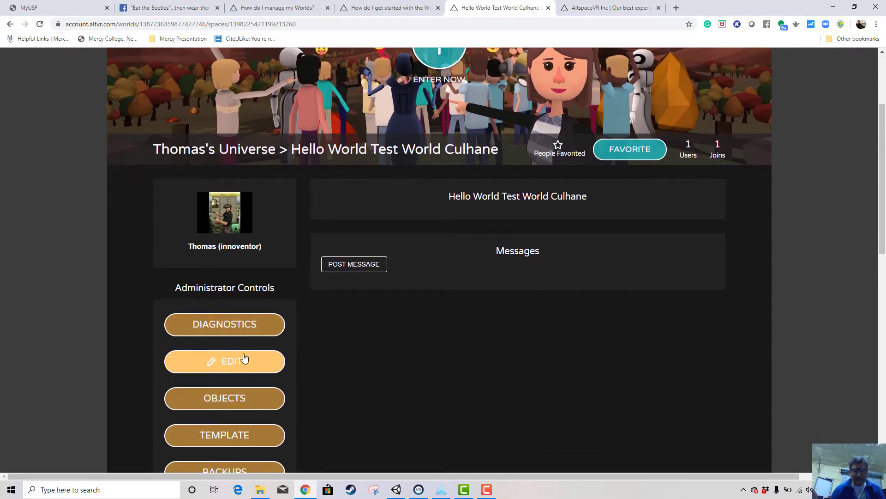
scroll(259, 360, "down", 3)
left_click(229, 300)
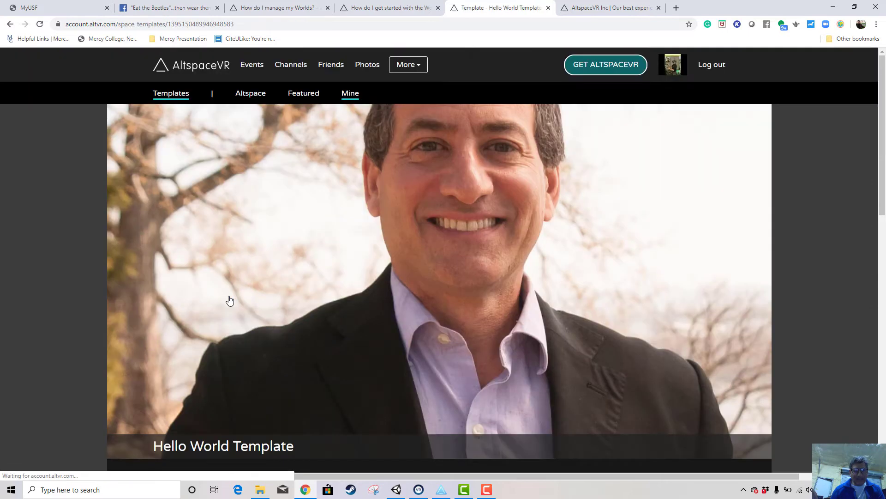
- Look over the Hello World Template page and its administrator controls, and switch back to Unity
scroll(321, 253, "down", 5)
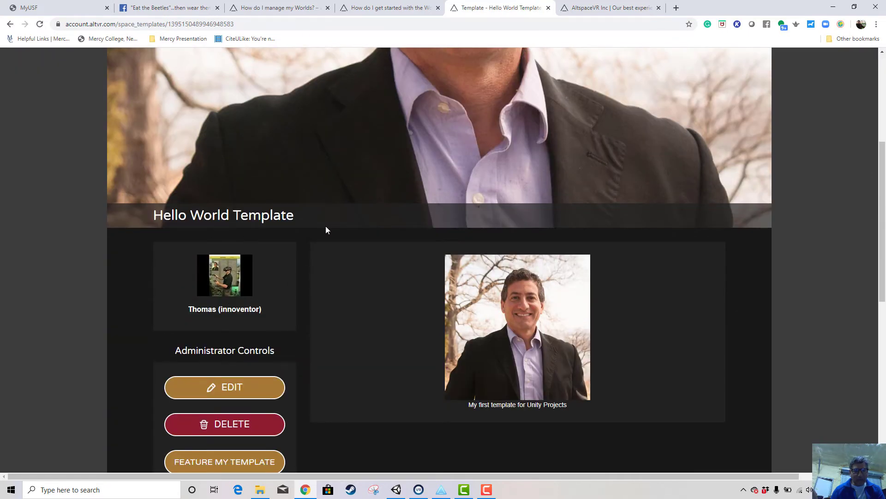
scroll(308, 289, "up", 5)
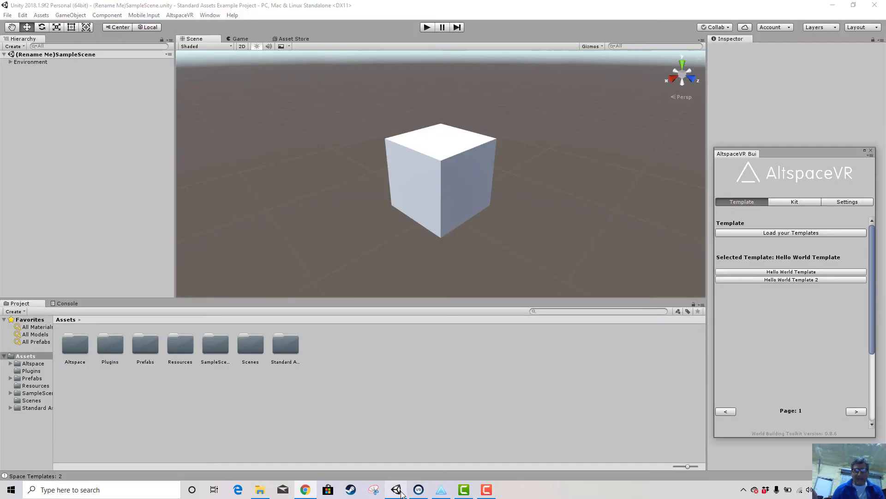
left_click(396, 490)
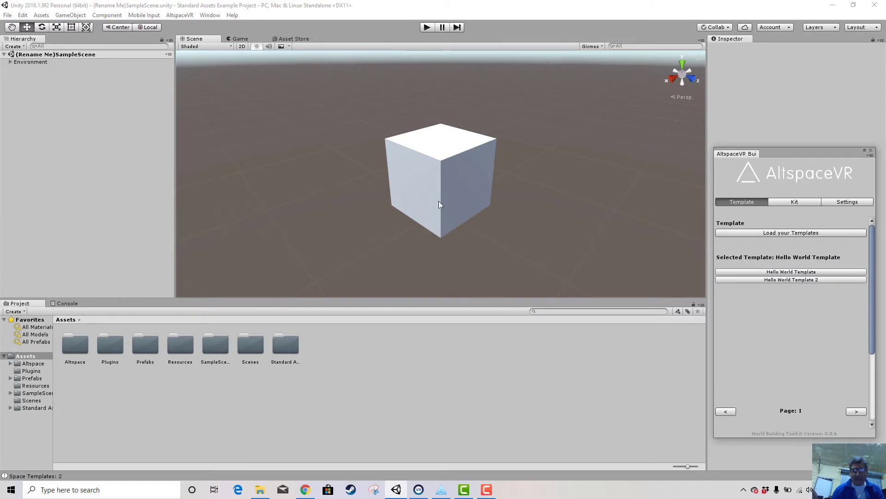
- Select the cube in the scene and lower it along the Y axis to about 9.693
left_click(420, 194)
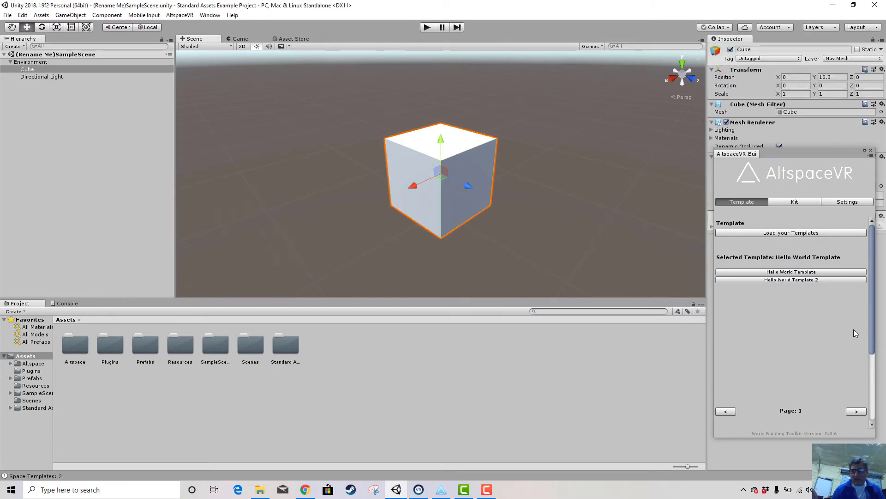
left_click_drag(871, 314, 871, 379)
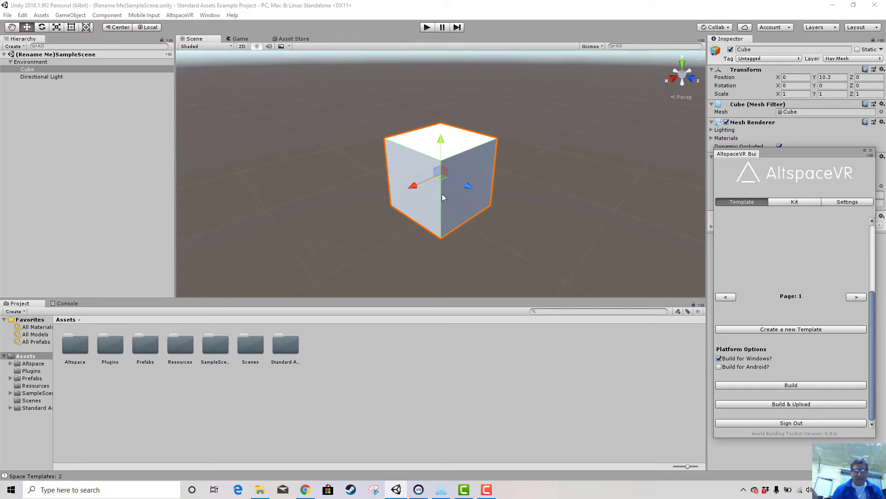
left_click_drag(440, 145, 500, 187)
scroll(500, 189, "down", 3)
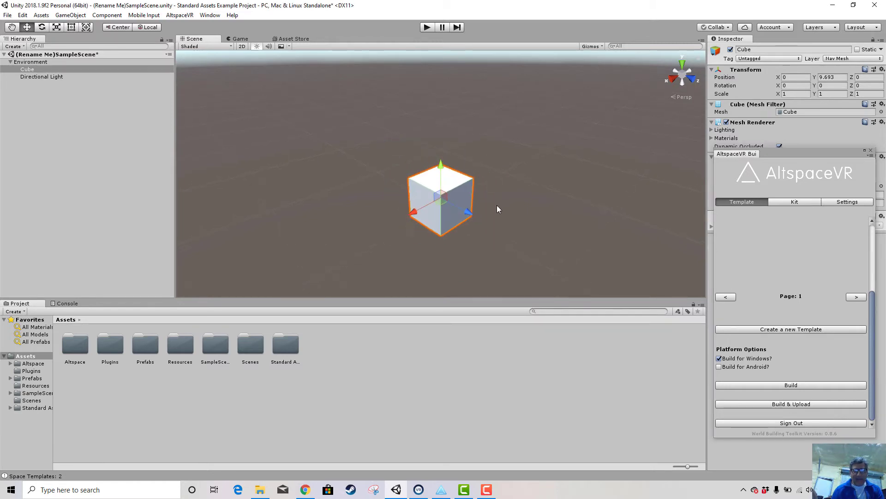
scroll(496, 206, "down", 1)
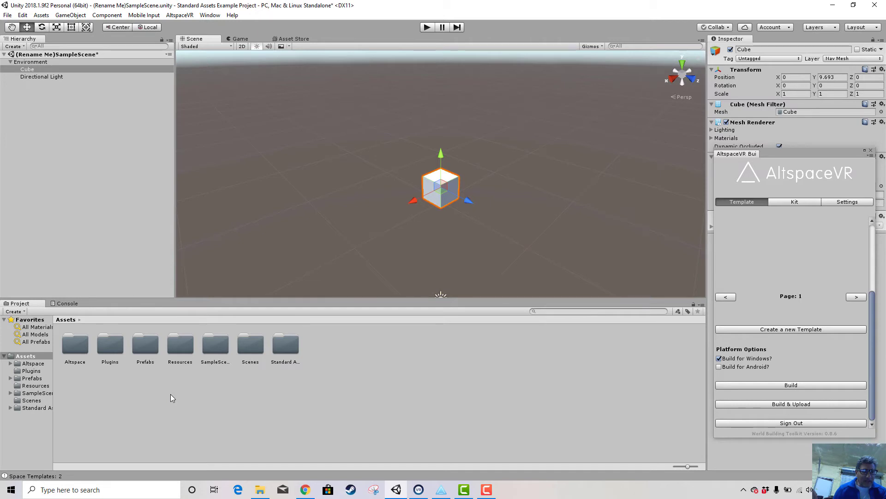
left_click(118, 491)
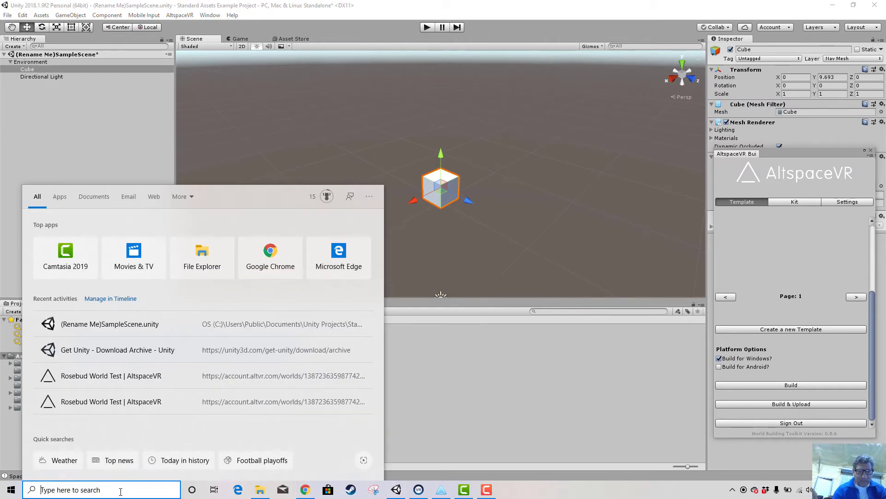
type("rose")
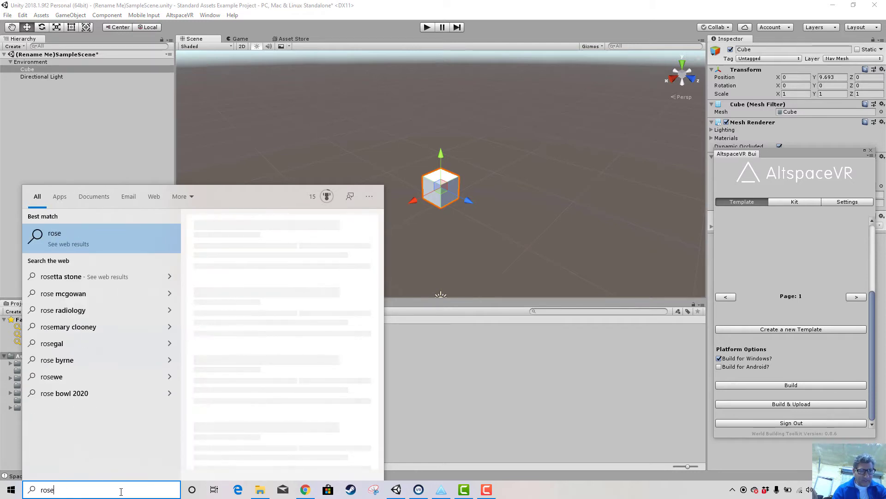
type("bud")
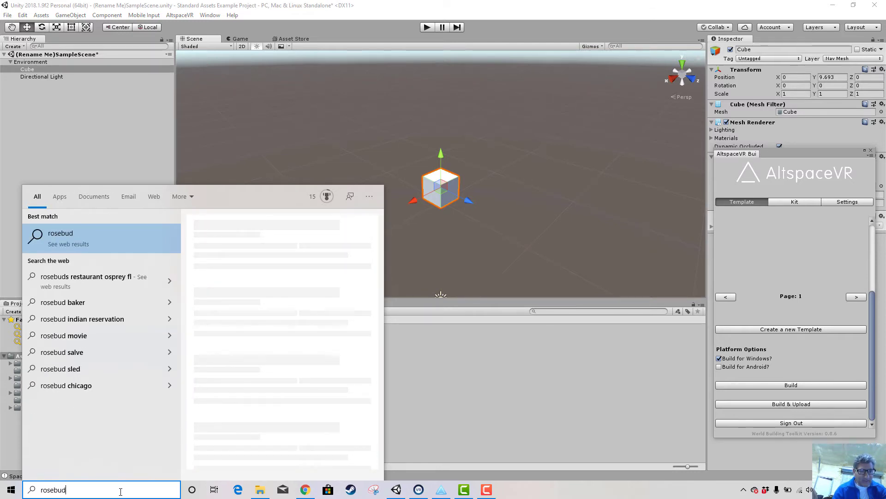
key("BackSpace")
key("BackSpace")
key("BackSpace")
key("BackSpace")
key("BackSpace")
key("BackSpace")
key("BackSpace")
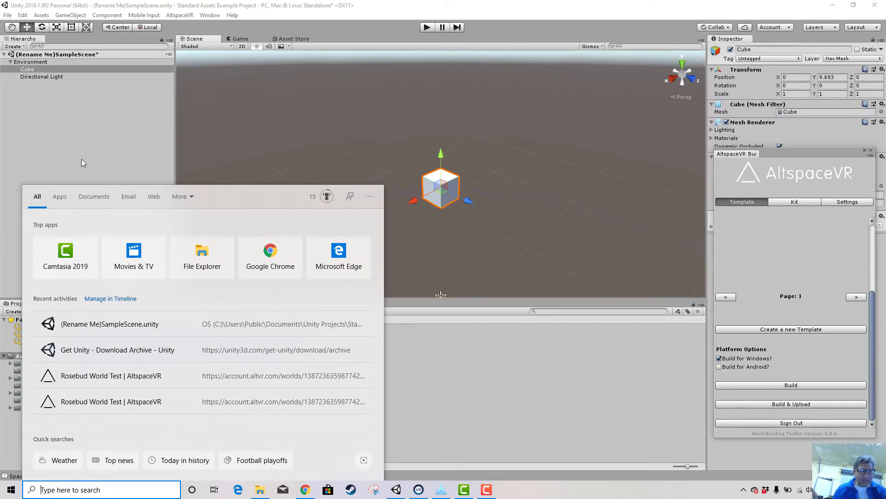
left_click(94, 197)
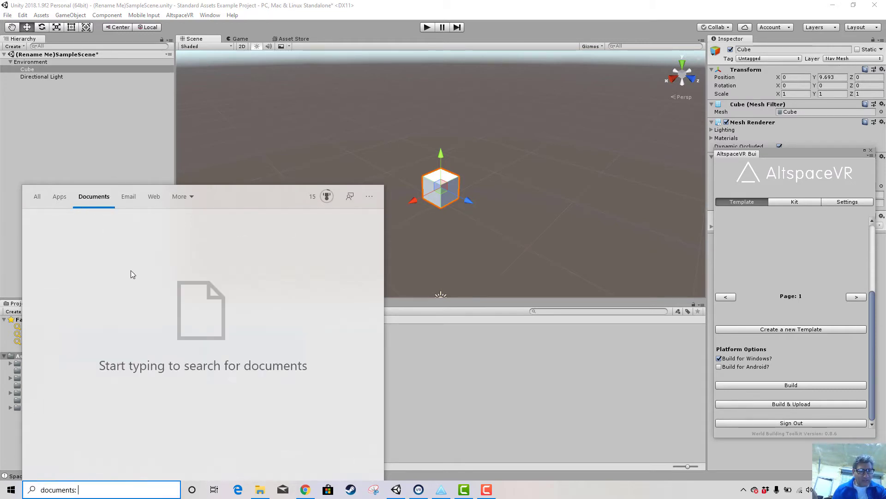
key("BackSpace")
key("BackSpace")
key("BackSpace")
key("BackSpace")
key("BackSpace")
key("BackSpace")
key("BackSpace")
key("BackSpace")
key("BackSpace")
key("BackSpace")
key("BackSpace")
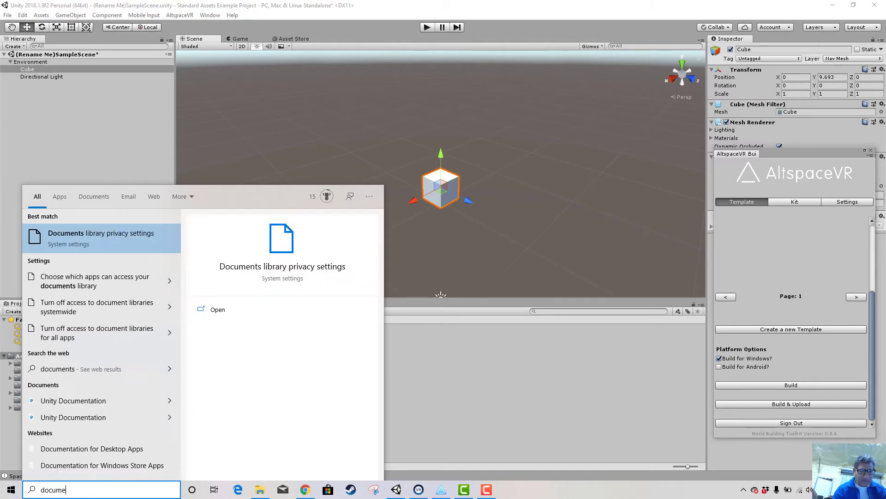
- Search the computer's documents for "rosebud" and open the search in File Explorer
type("rosu")
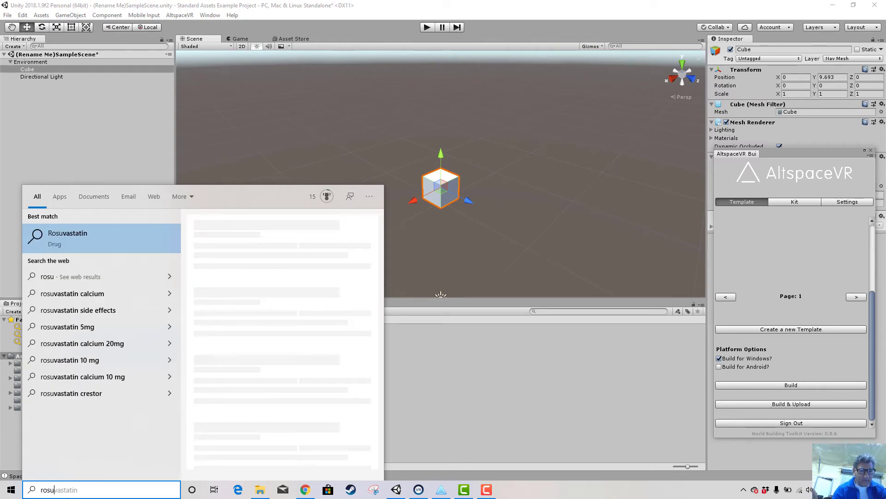
key("BackSpace")
type("ebud")
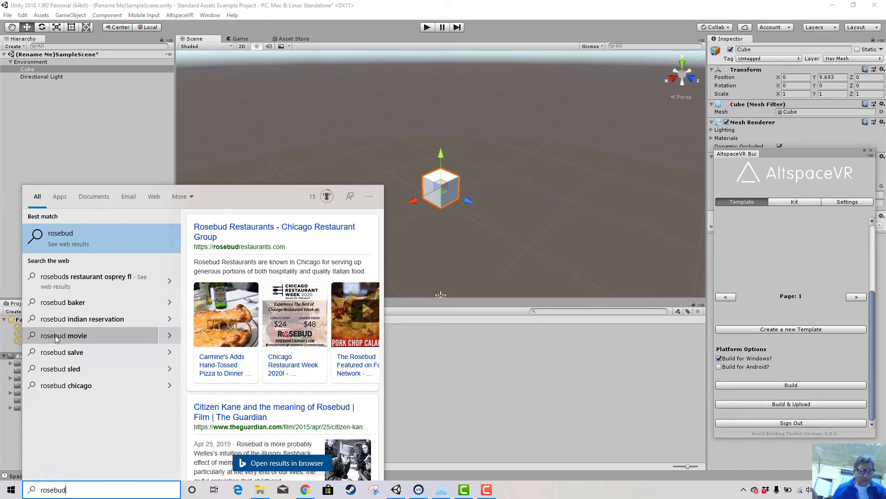
left_click(93, 197)
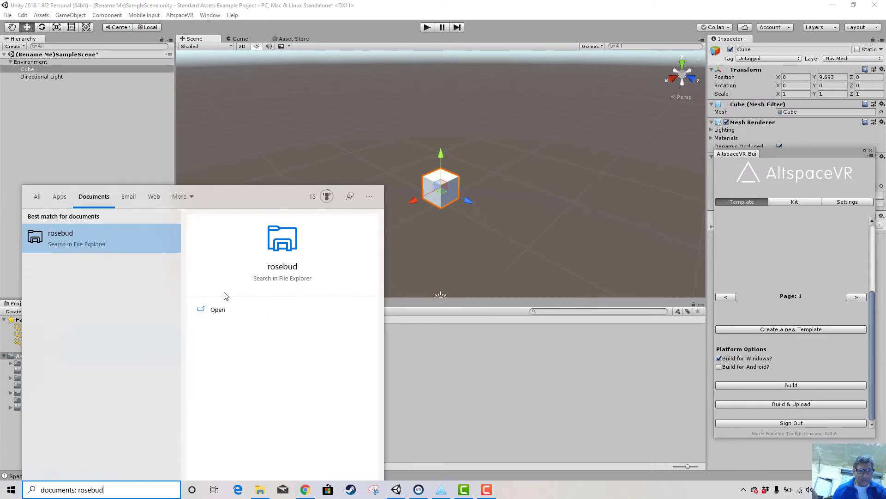
left_click(284, 269)
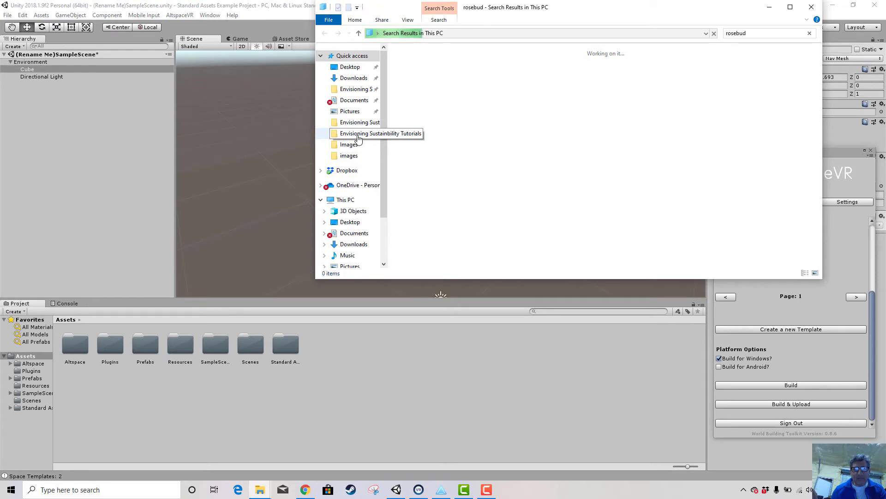
- Open the Envisioning Sustainbility Tutorials folder and pick out the RosebudforAltSpaceVR Blender file
left_click(358, 133)
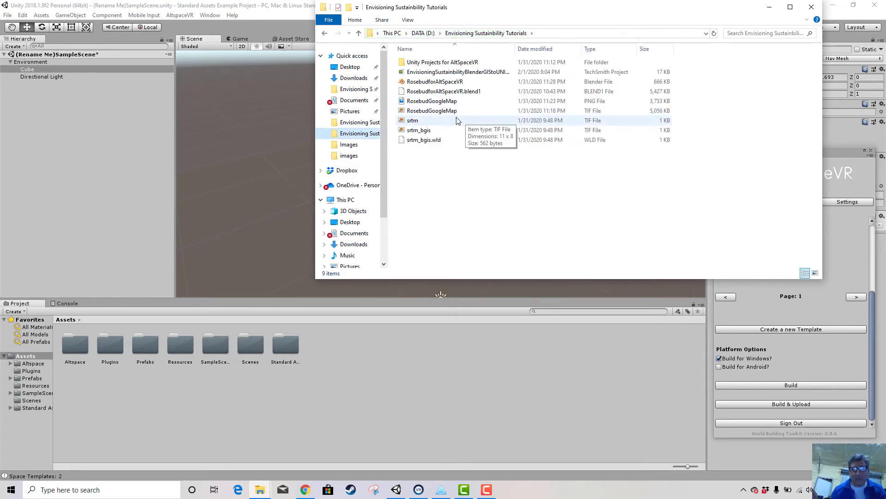
left_click(410, 83)
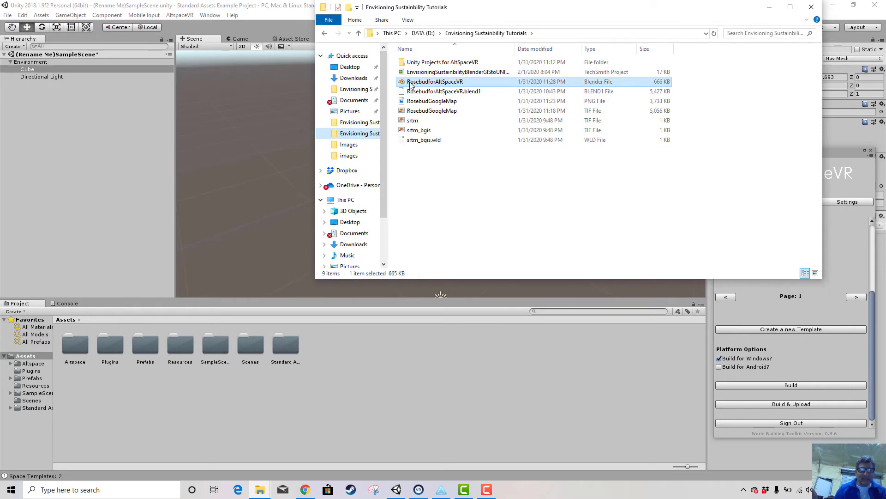
left_click_drag(410, 84, 320, 409)
- Create a folder named "Blender Files TH" in the Unity project's Assets and open it
right_click(195, 388)
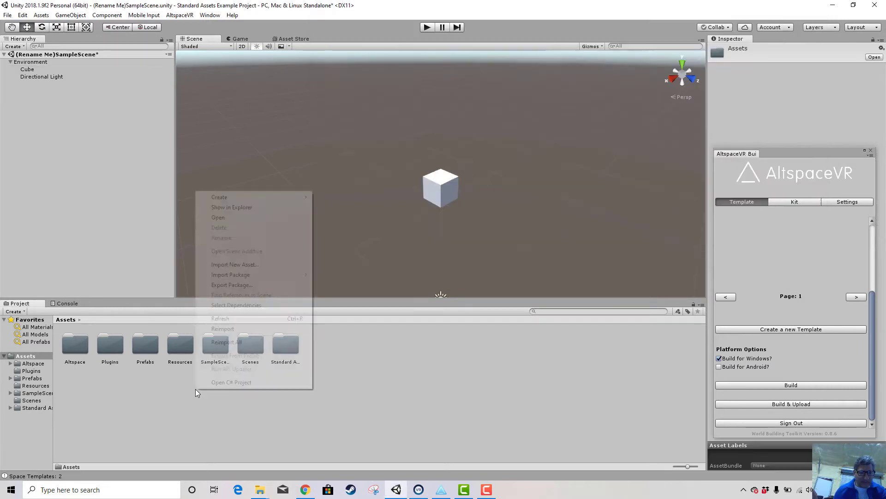
mouse_move(264, 198)
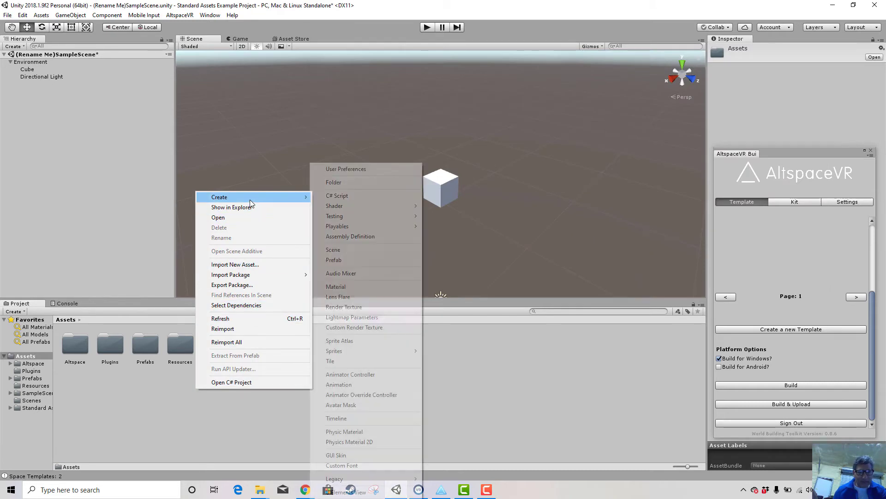
left_click(330, 184)
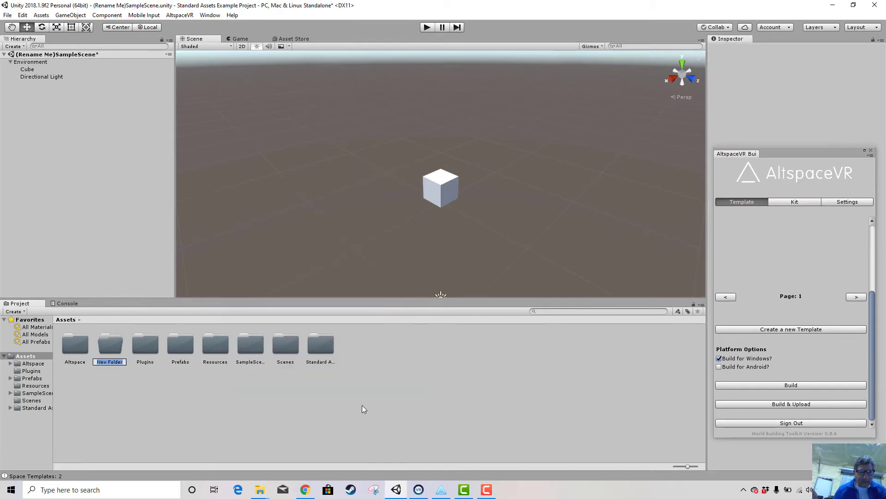
type("Ble")
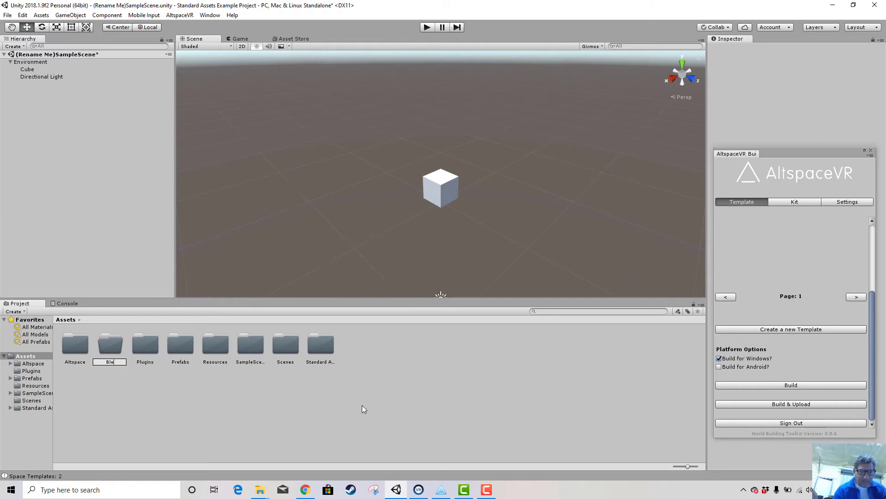
type("nder Fil")
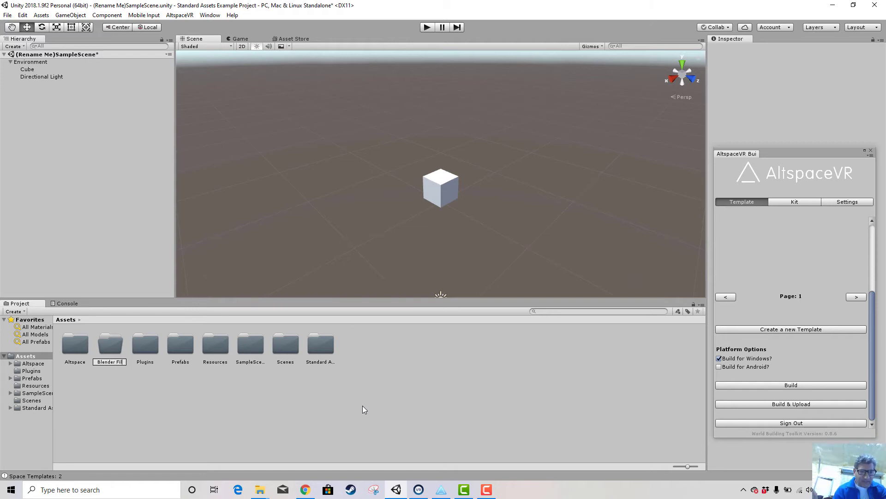
type("es TH")
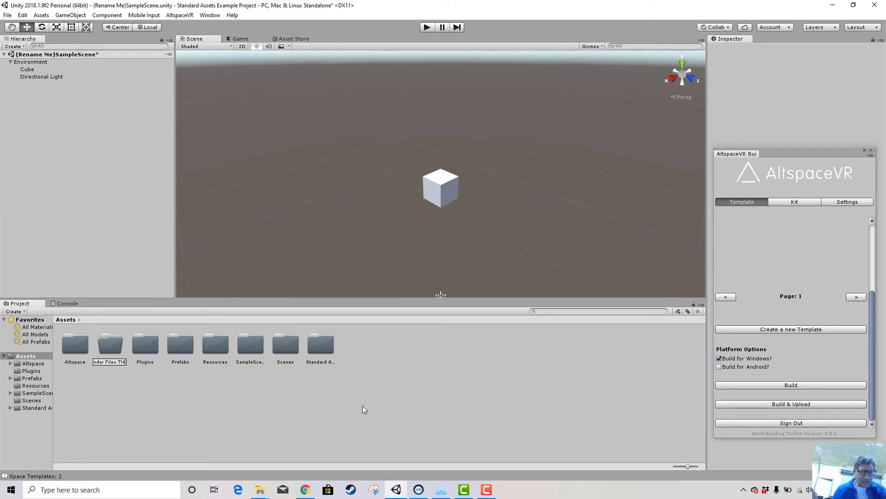
key("Return")
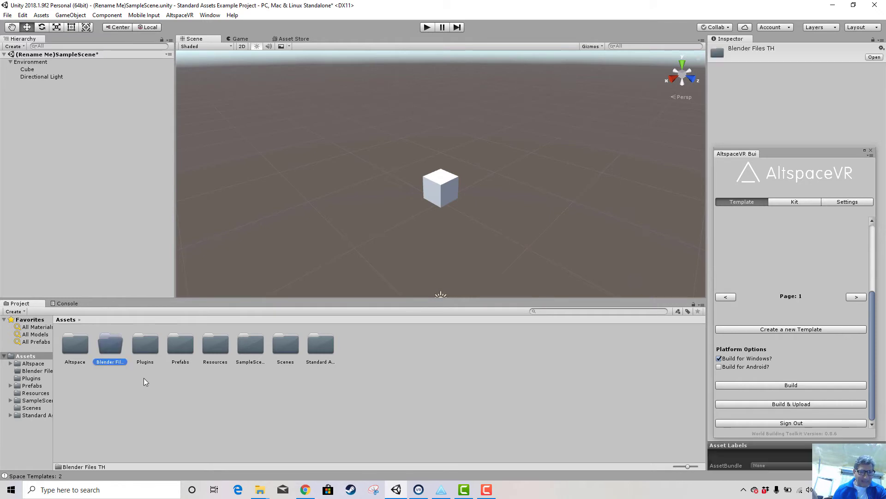
double_click(111, 347)
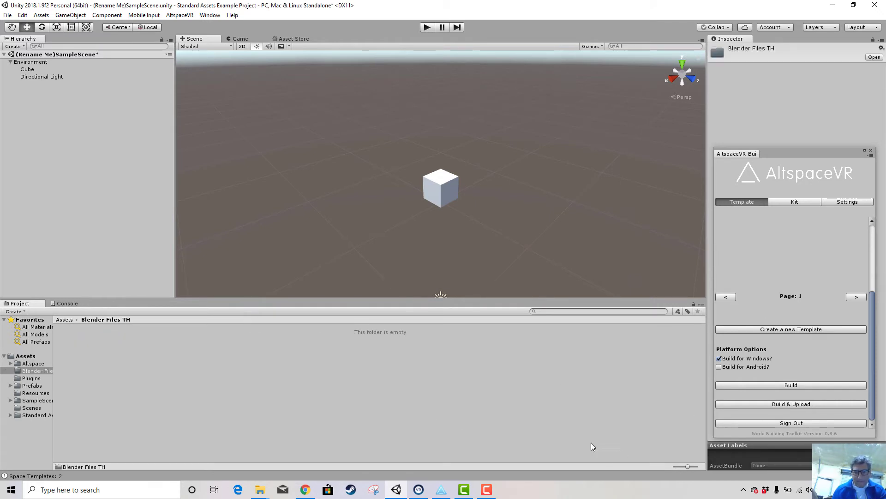
- Import the RosebudforAltSpaceVR Blender file from the Envisioning Sustainbility Tutorials folder into the Blender Files TH folder
left_click(260, 490)
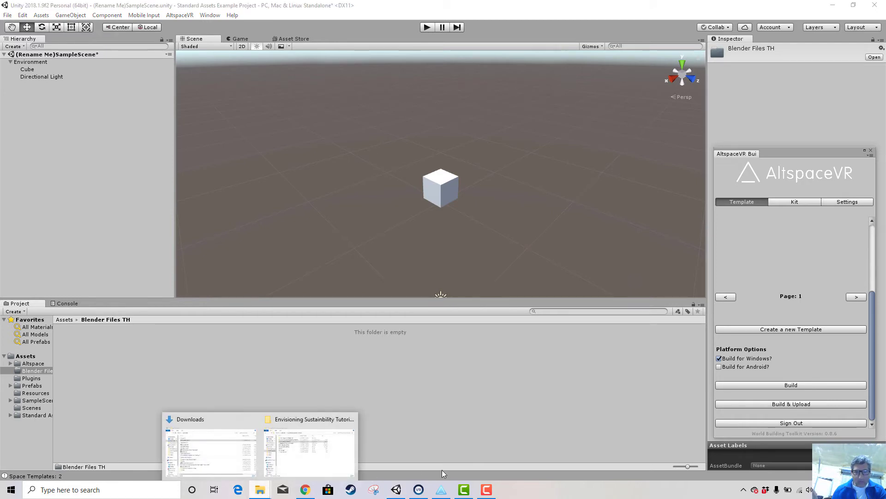
left_click(305, 427)
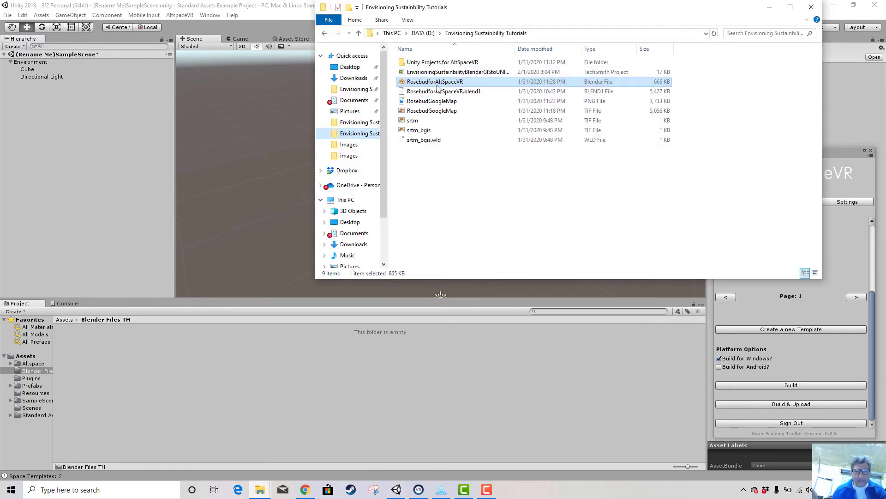
left_click_drag(462, 82, 196, 376)
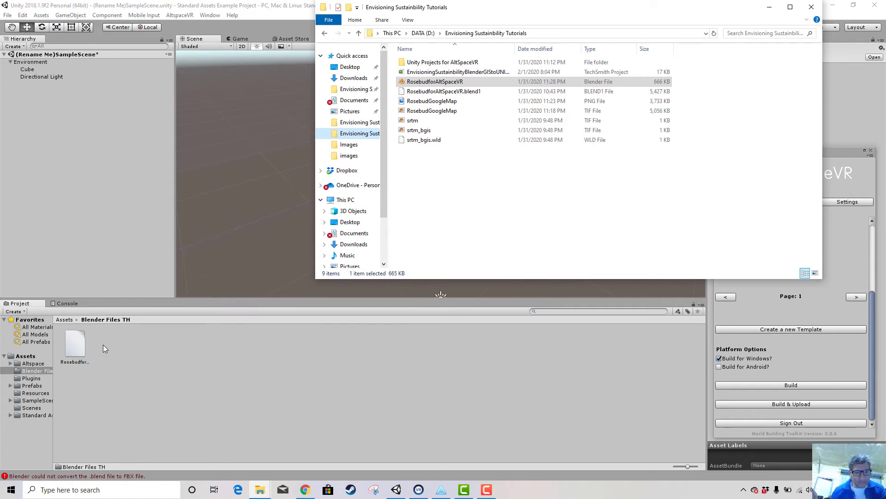
- Open the imported RosebudforAltSpaceVR asset in Blender, view its model, and close Blender
left_click(76, 351)
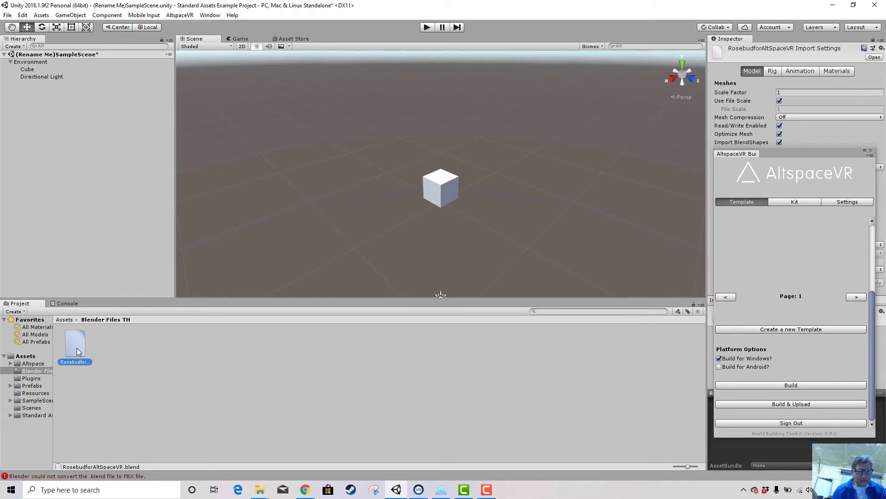
double_click(77, 347)
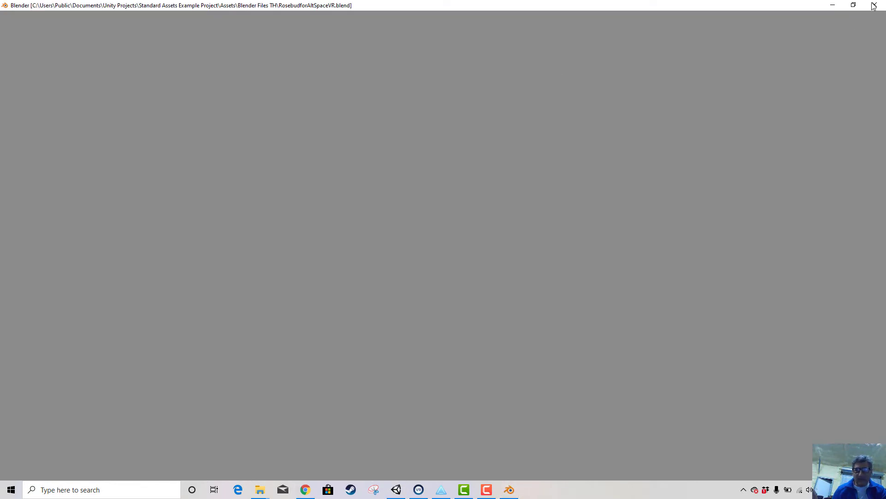
key("KP_8")
key("KP_8")
key("KP_8")
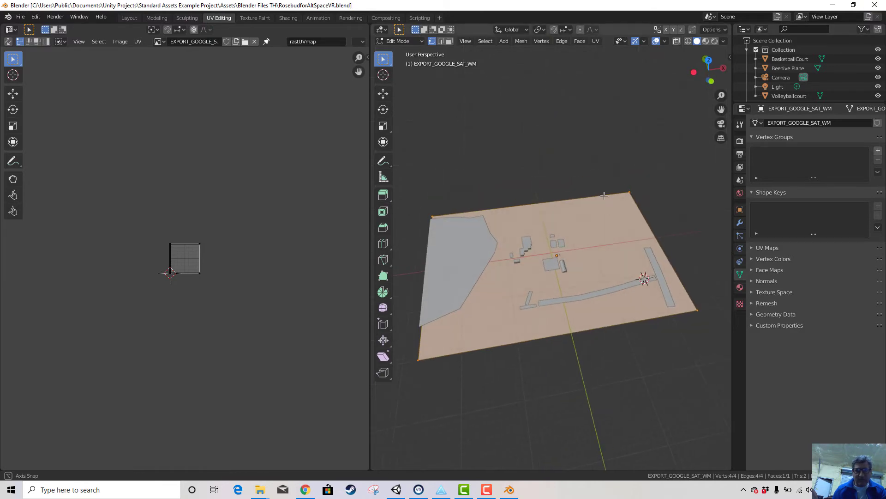
left_click(874, 5)
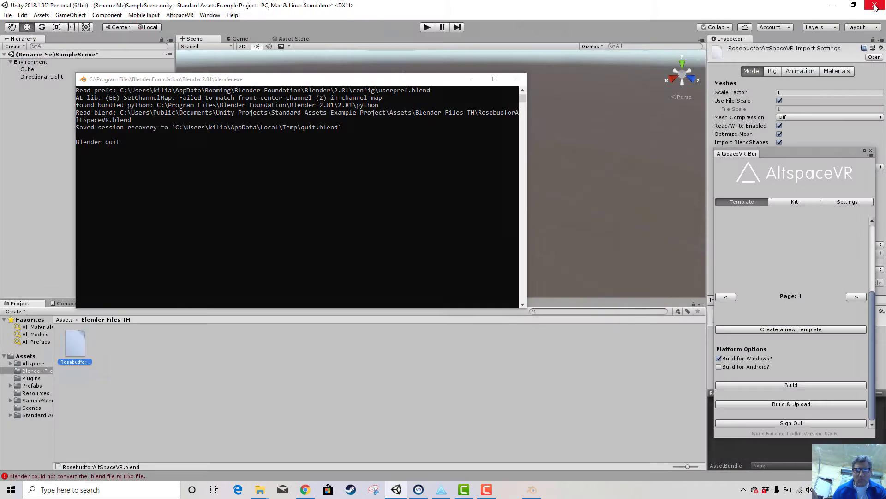
- Delete the RosebudforAltSpaceVR asset from the Blender Files TH folder
right_click(128, 360)
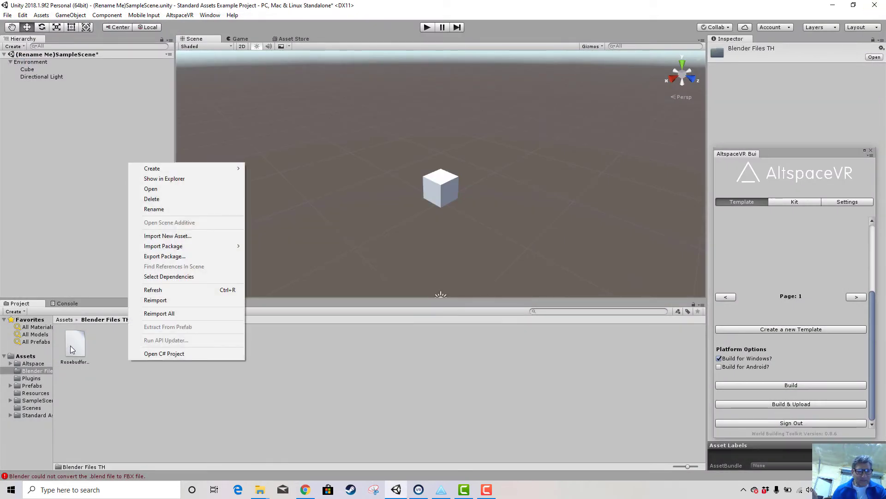
right_click(71, 346)
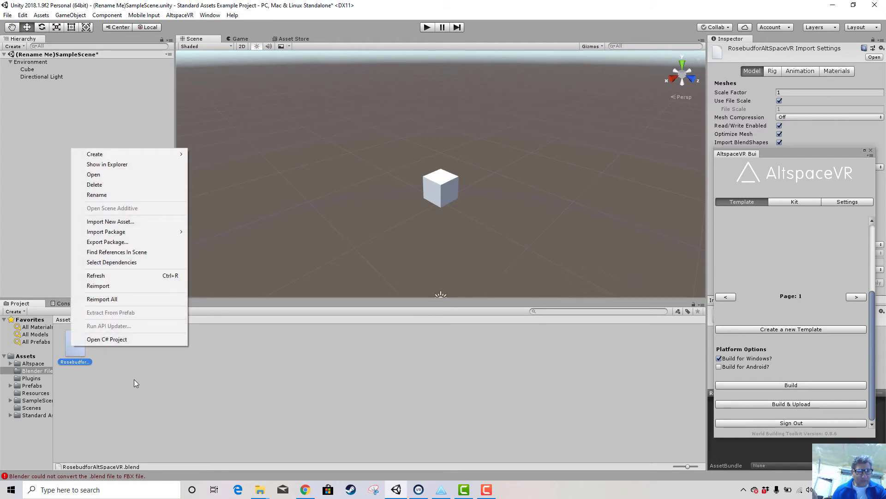
left_click(98, 185)
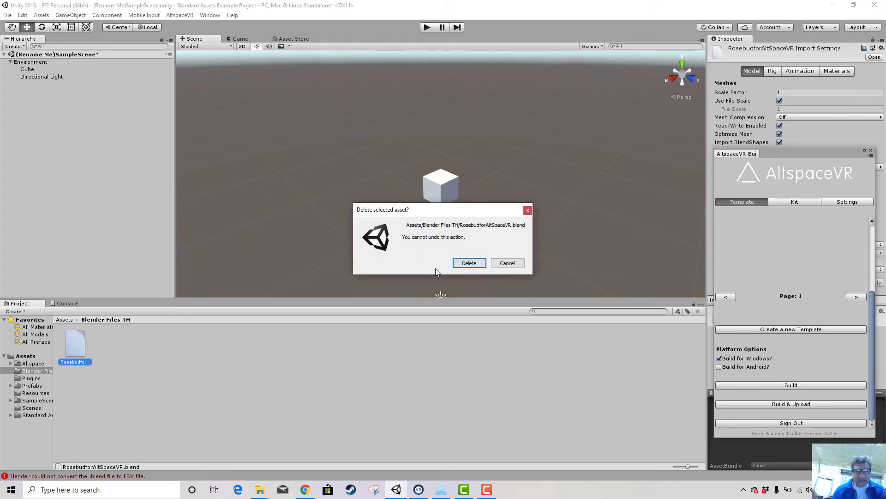
left_click(470, 261)
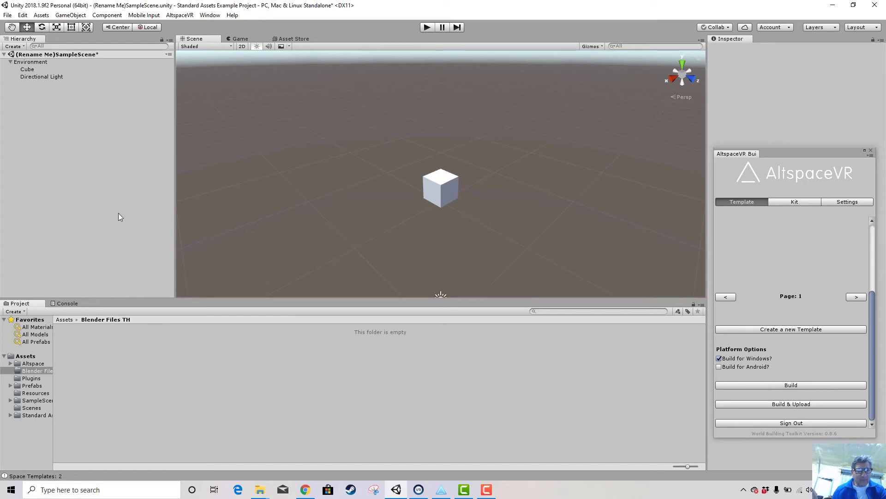
- Import the RosebudforAltSpaceVR Blender file again as a new asset from the Envisioning Sustainbility Tutorials folder
left_click(41, 15)
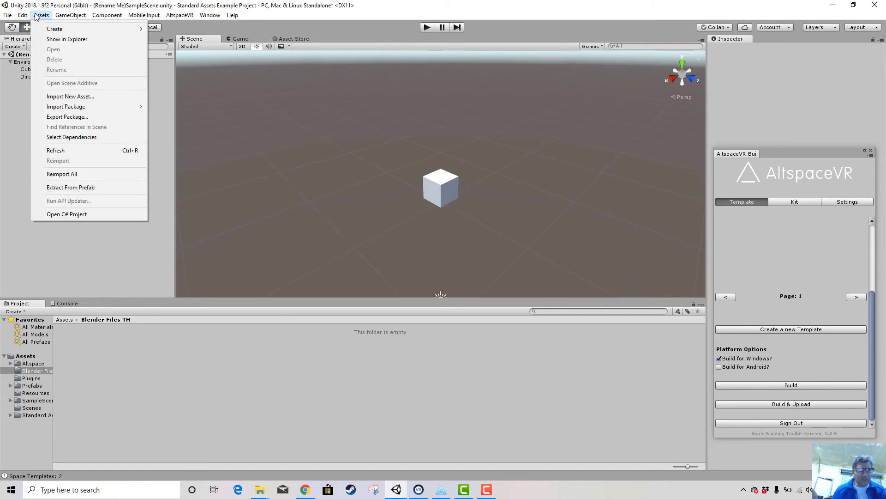
left_click(67, 96)
scroll(134, 143, "up", 3)
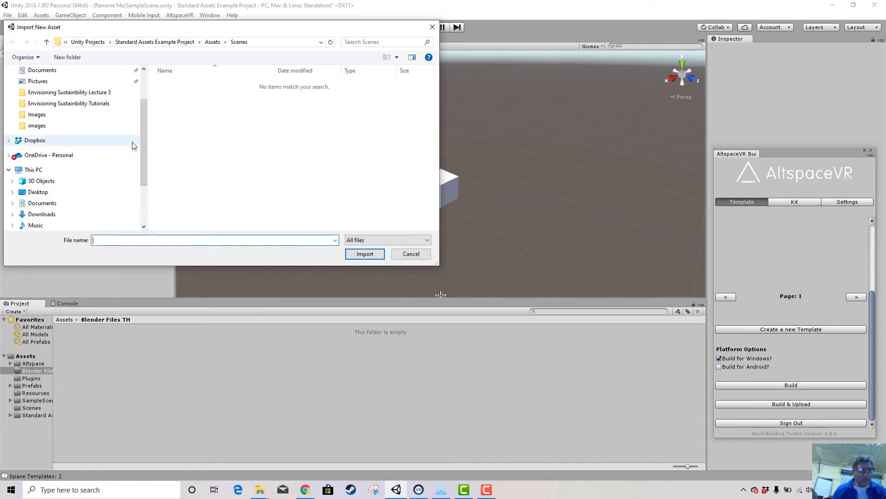
left_click(74, 136)
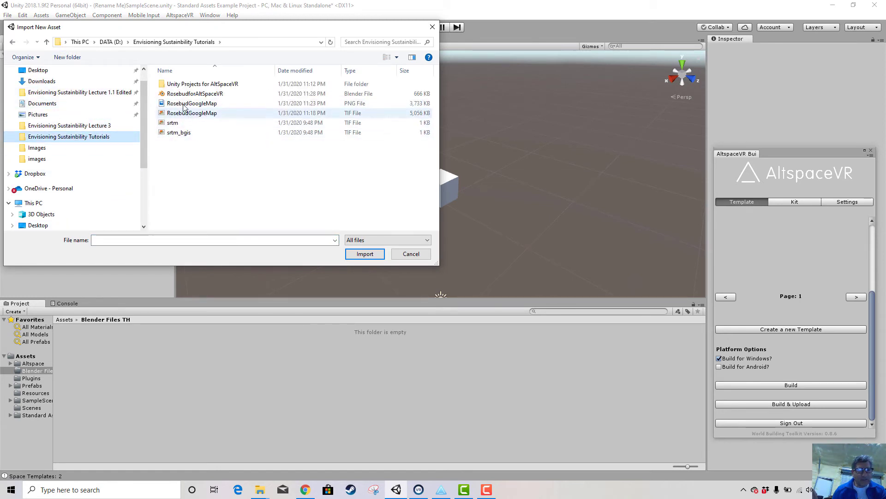
left_click(183, 95)
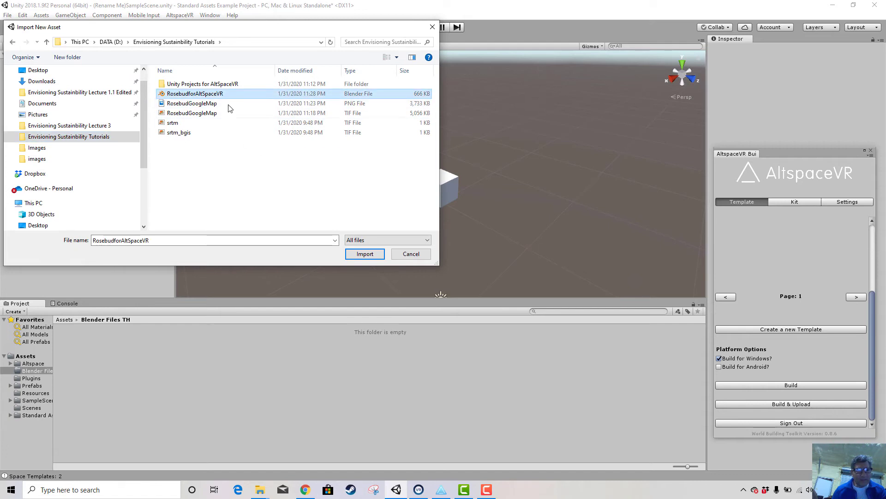
double_click(203, 85)
double_click(201, 85)
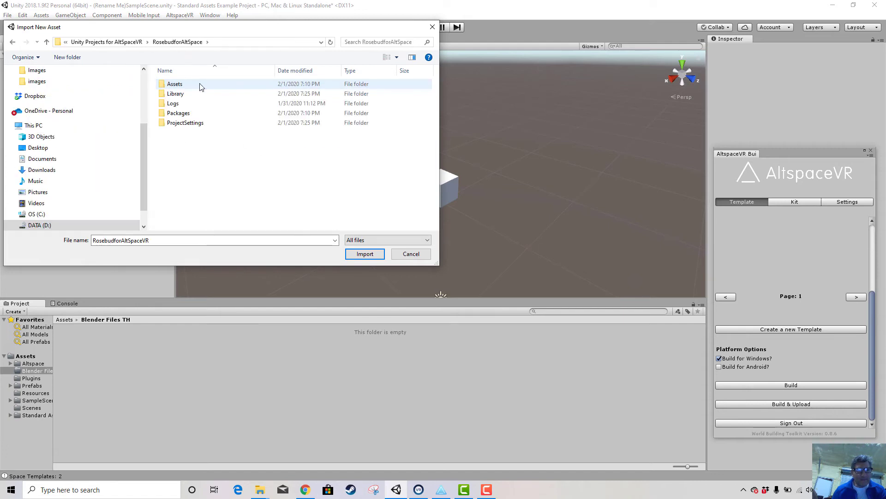
left_click(123, 42)
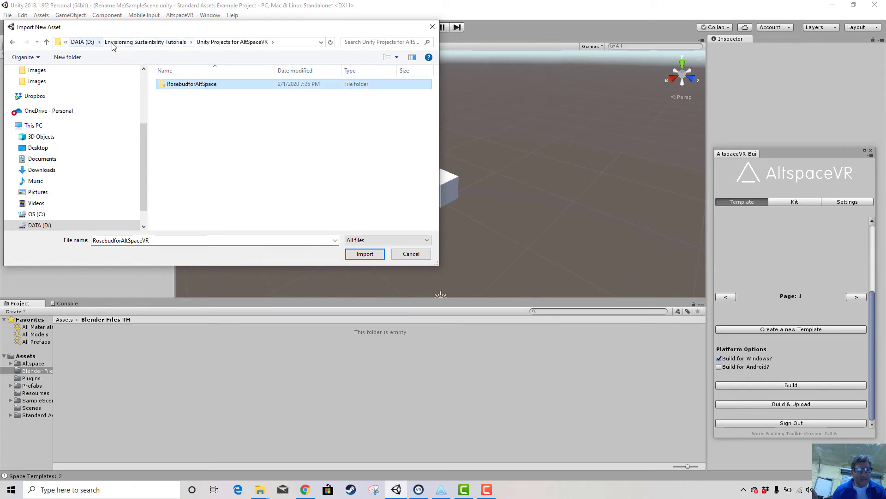
left_click(139, 43)
left_click(164, 94)
double_click(165, 95)
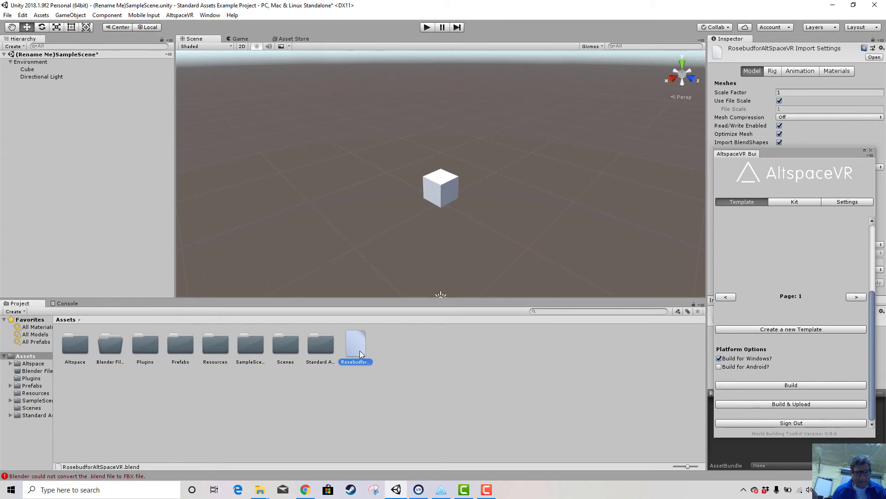
- Move the imported RosebudforAltSpaceVR asset from Assets into the Blender Files TH folder and try to place it in the scene
left_click_drag(360, 353, 110, 348)
double_click(110, 347)
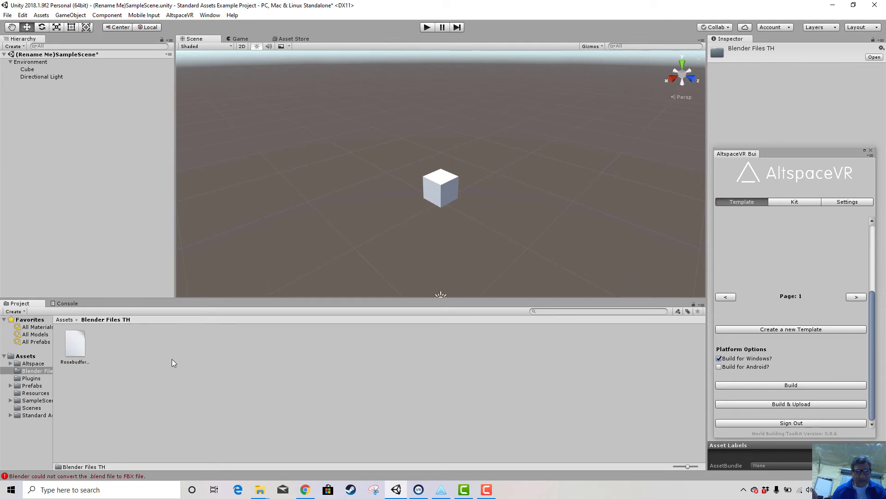
left_click_drag(71, 350, 298, 220)
- Open the RosebudforAltSpaceVR asset in Blender and examine its site model and the list of scene objects
double_click(78, 342)
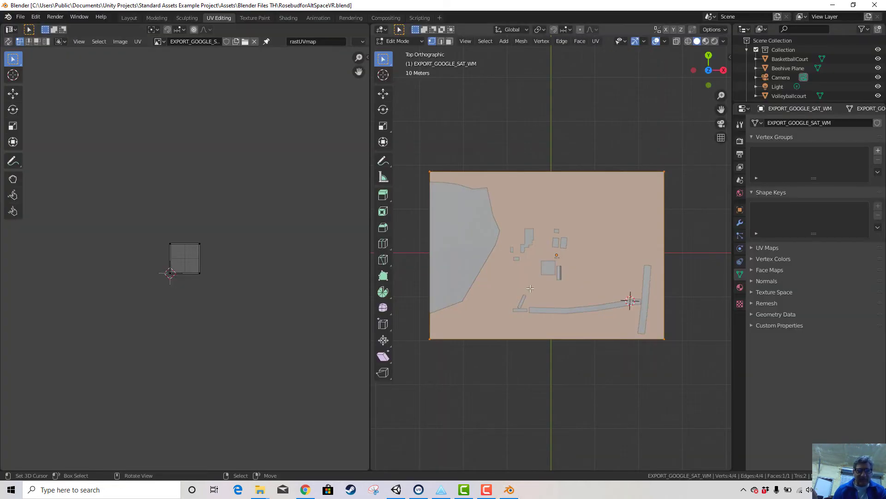
middle_click_drag(517, 344, 495, 296)
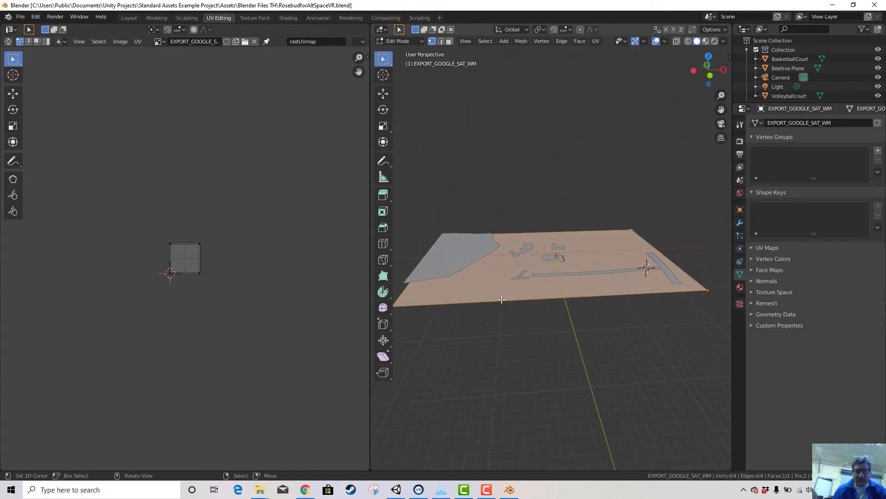
left_click(494, 294)
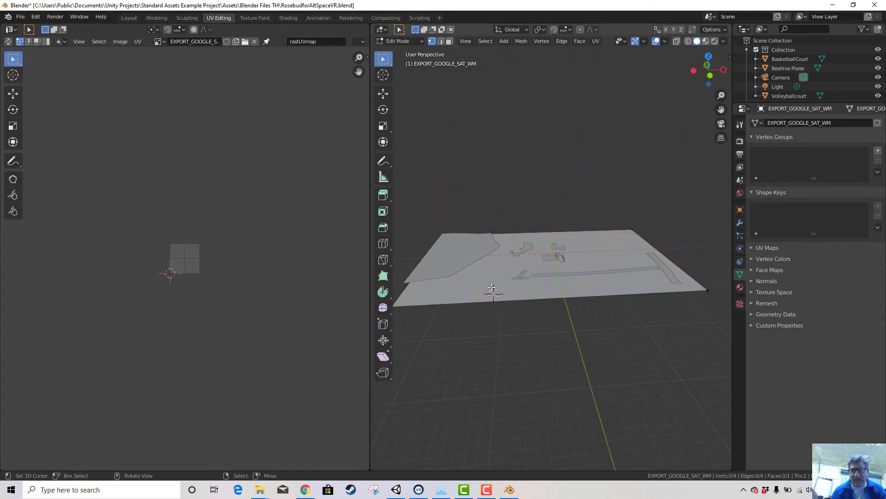
scroll(810, 83, "down", 5)
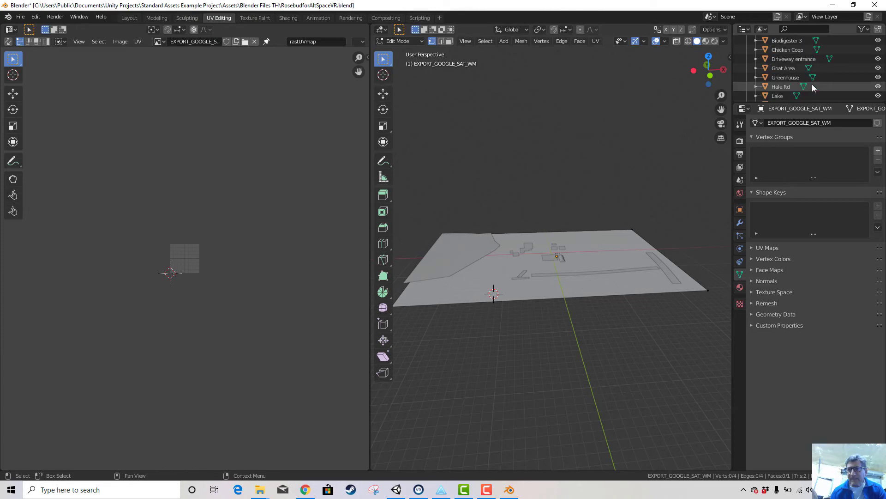
scroll(813, 84, "down", 3)
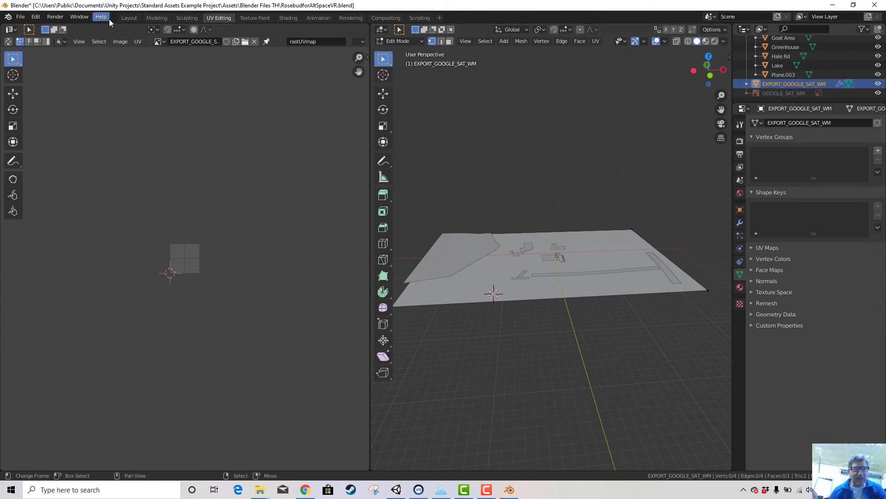
- Switch to the Modeling workspace and set the 3D view's clip end distance to 10000 m
left_click(156, 18)
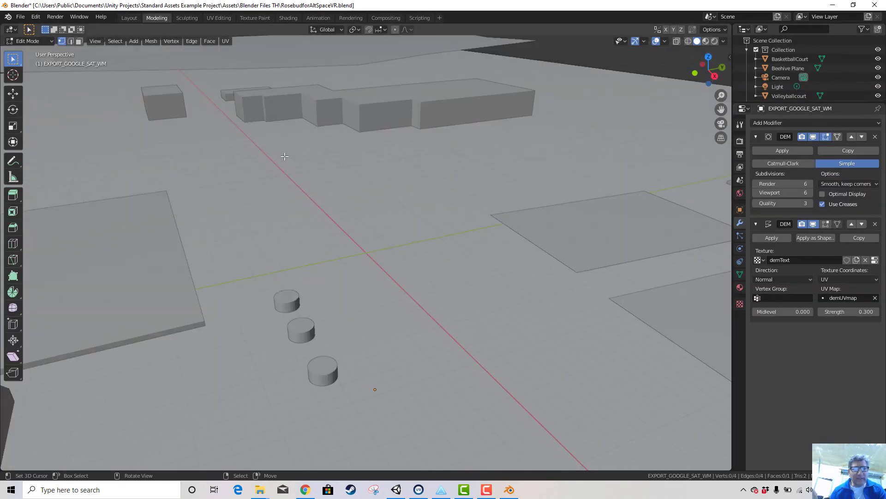
scroll(285, 157, "down", 10)
middle_click_drag(381, 305, 447, 277)
middle_click_drag(319, 287, 702, 66)
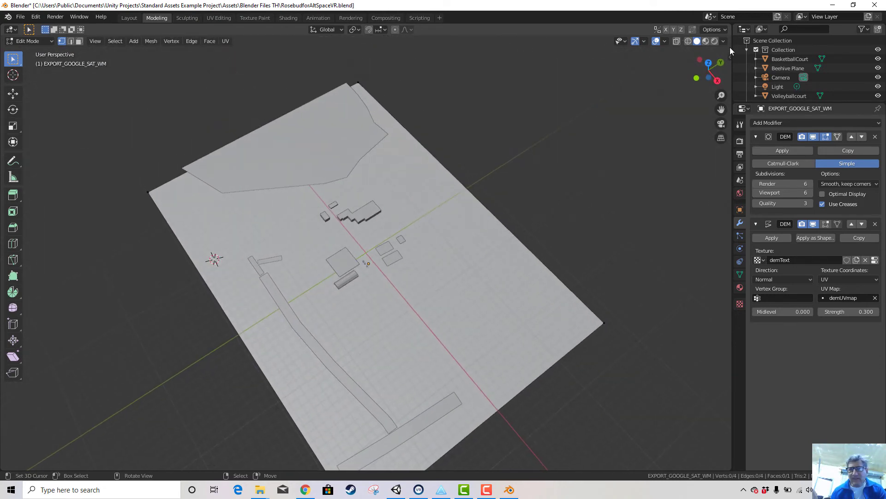
left_click(731, 59)
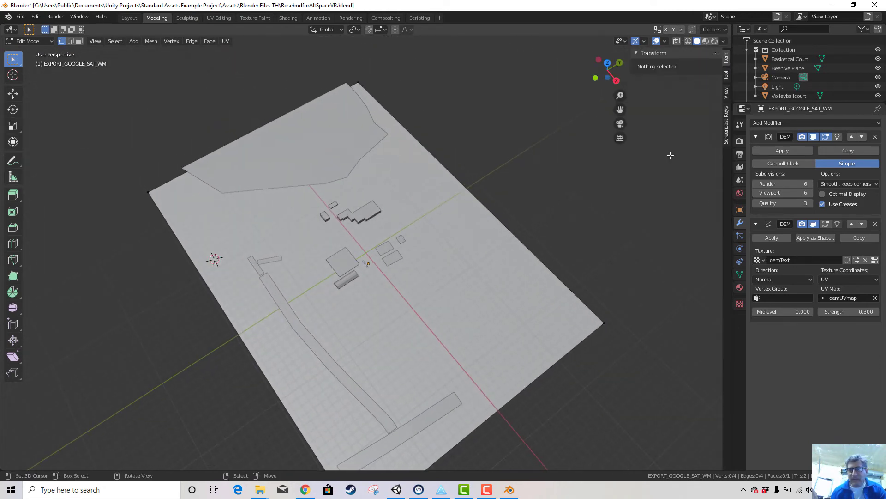
left_click(726, 91)
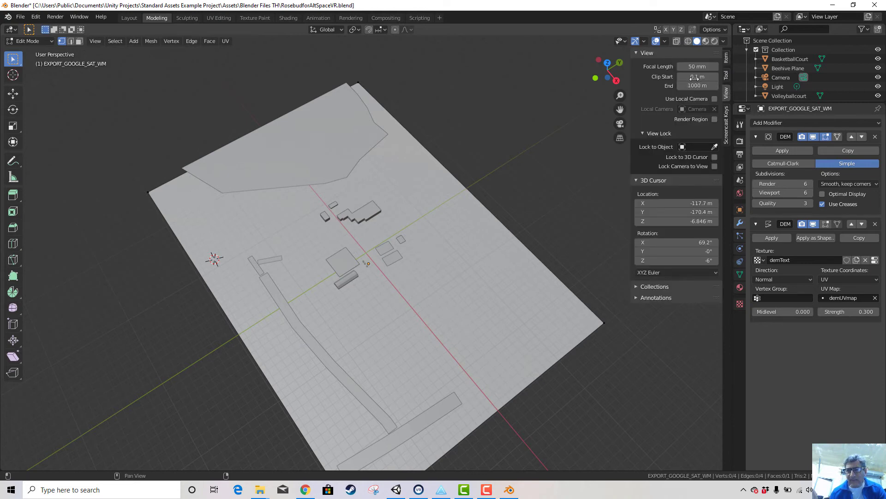
left_click_drag(700, 86, 714, 85)
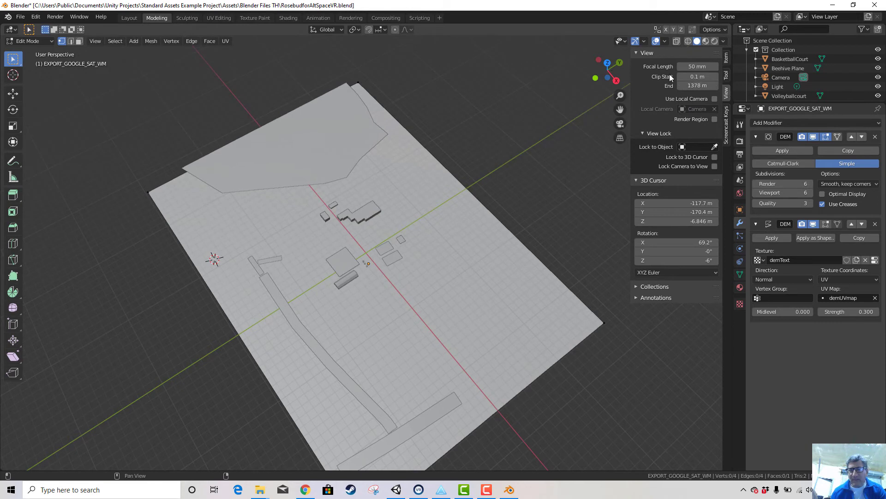
left_click(698, 86)
type("1")
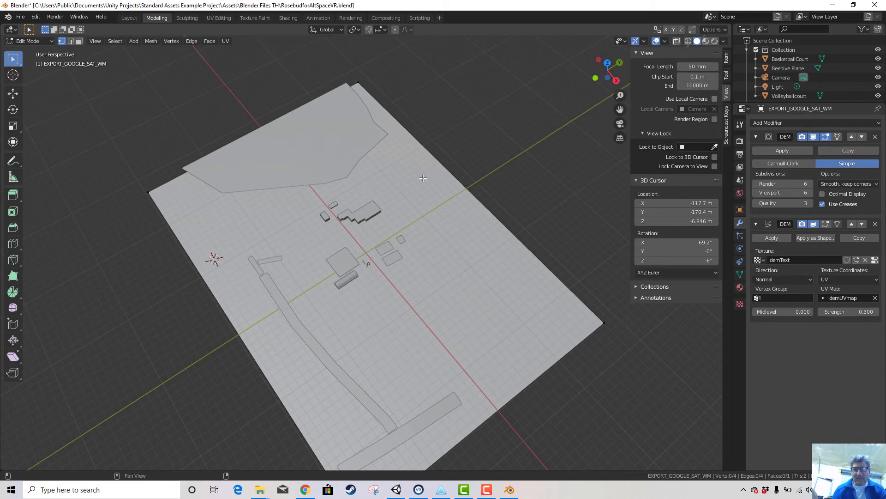
- Place the 3D cursor on the site plane at about X 60.5 m, Y -139.5 m and switch to Object Mode
scroll(308, 197, "down", 2)
scroll(309, 197, "up", 4)
scroll(308, 197, "down", 2)
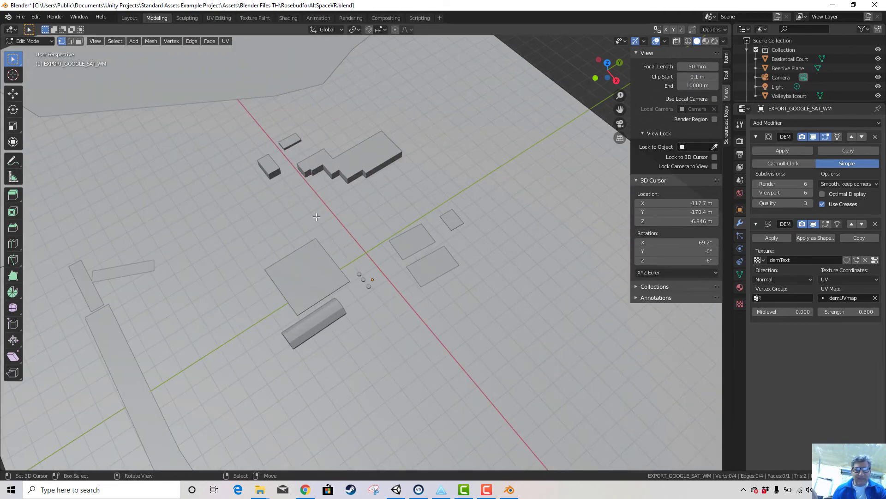
middle_click_drag(308, 197, 367, 275)
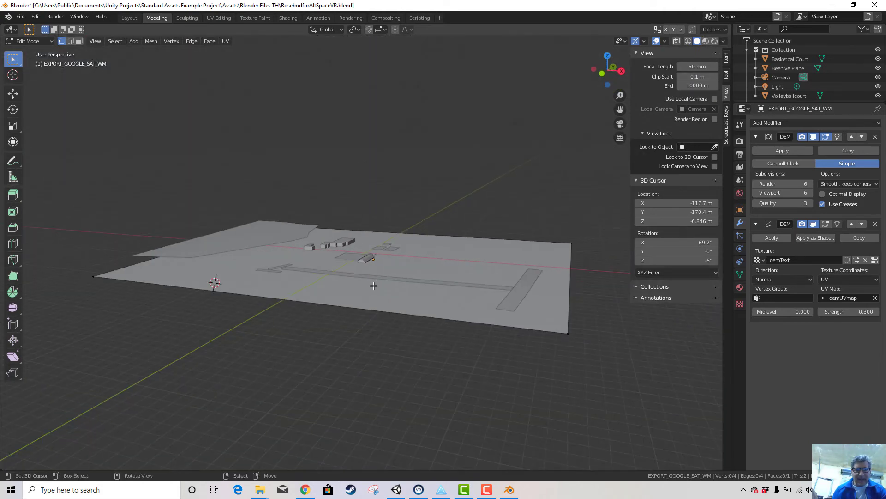
right_click(370, 291, "shift")
middle_click_drag(240, 281, 224, 297)
key("Tab")
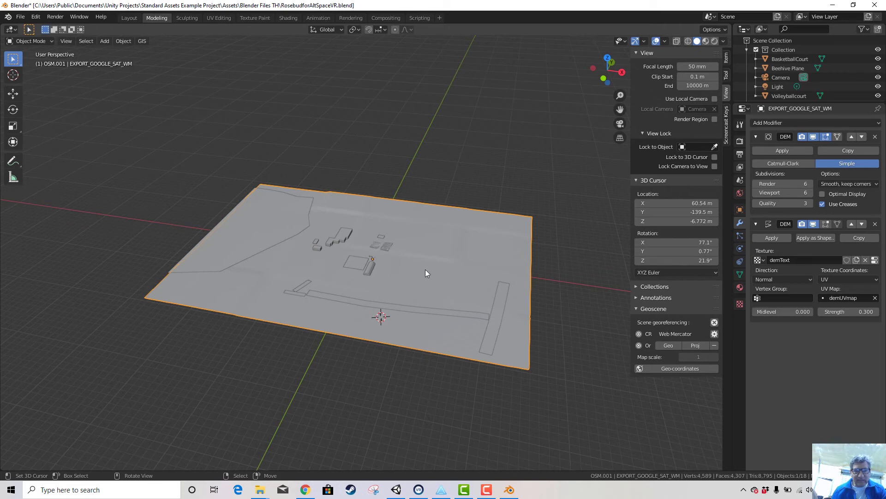
scroll(827, 71, "down", 5)
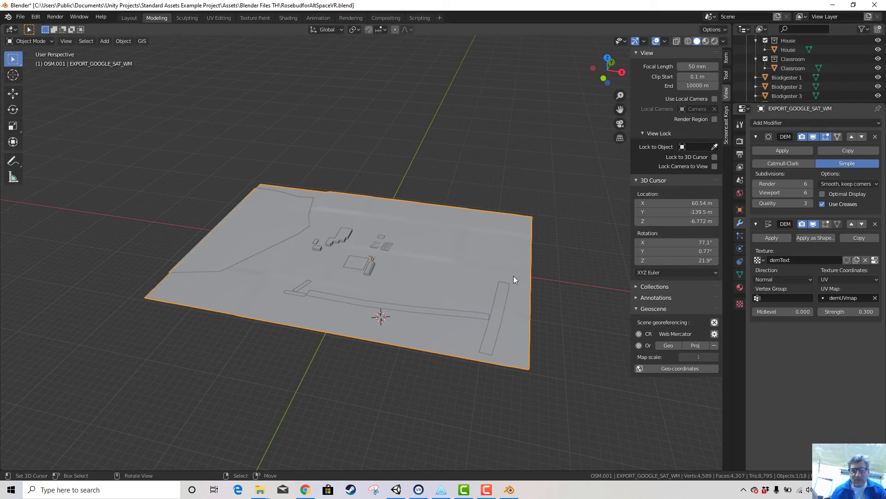
- Export the scene as a Wavefront OBJ named RosebudPlane.obj into the Unity project's Blender Files TH folder
left_click(20, 17)
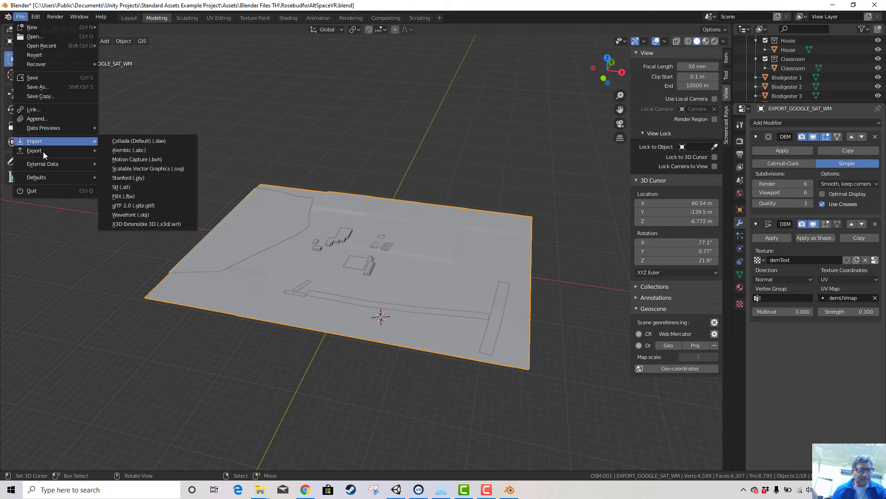
mouse_move(36, 152)
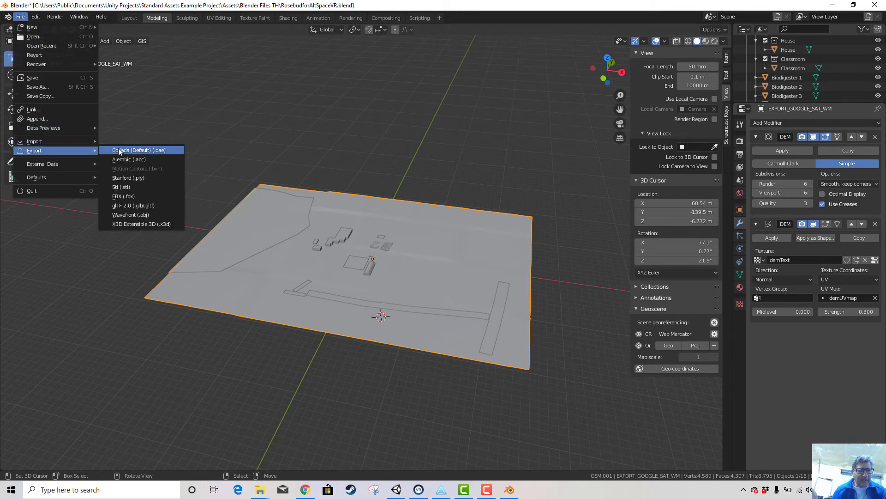
left_click(145, 215)
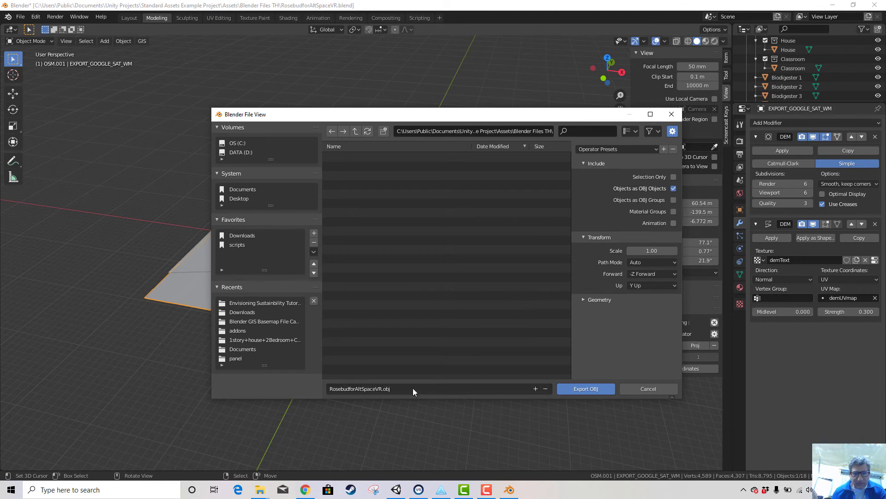
left_click(409, 389)
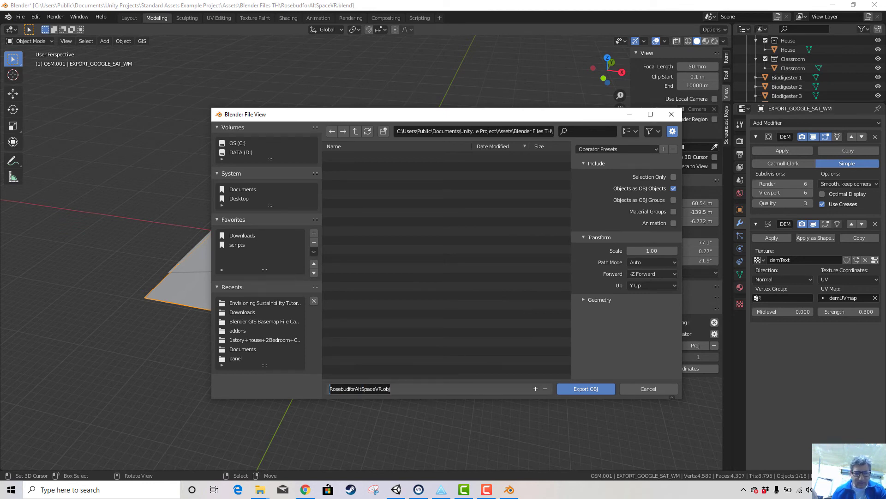
type("Roseb")
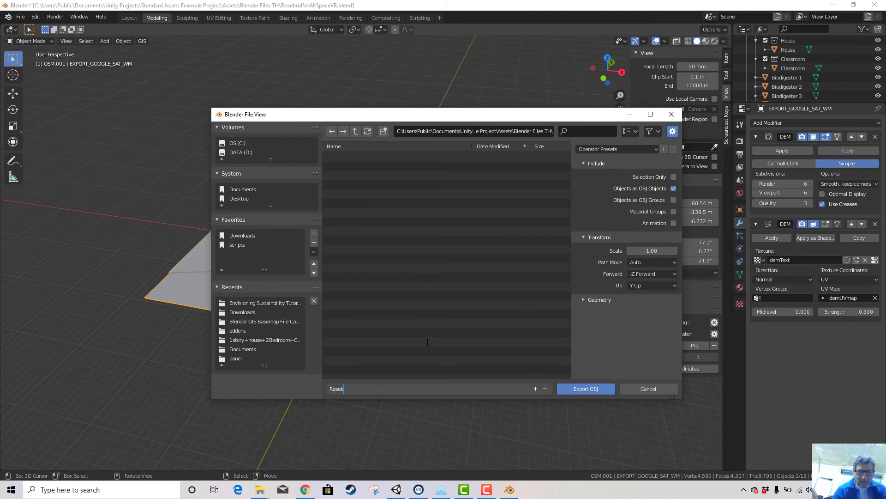
type("udPlane")
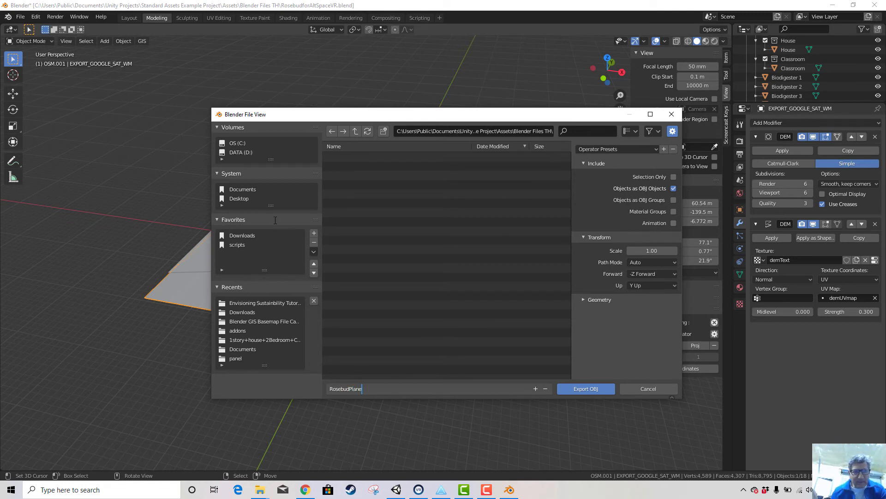
key("Return")
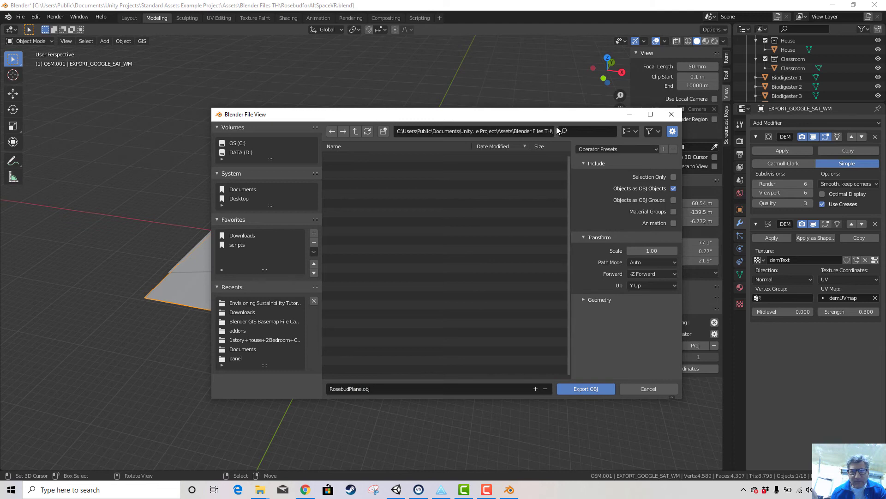
left_click(591, 389)
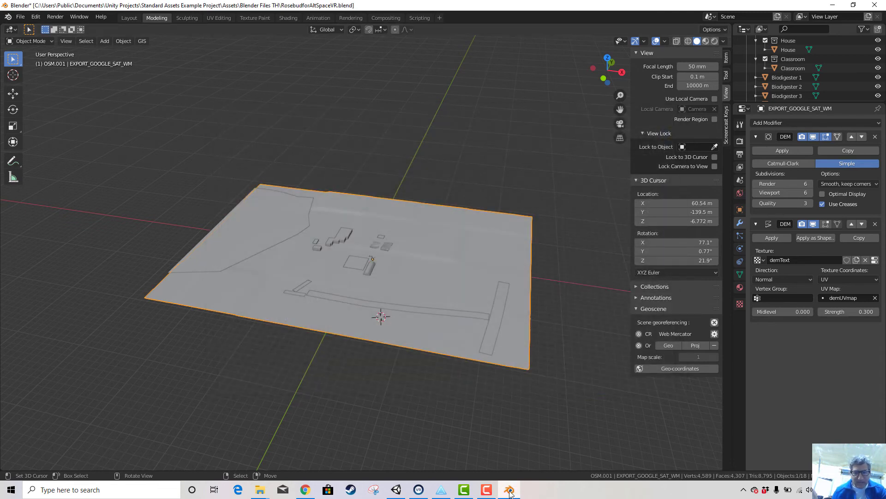
- Switch to Unity and place the RosebudPlane model from the Blender Files TH assets folder into the scene
left_click(397, 489)
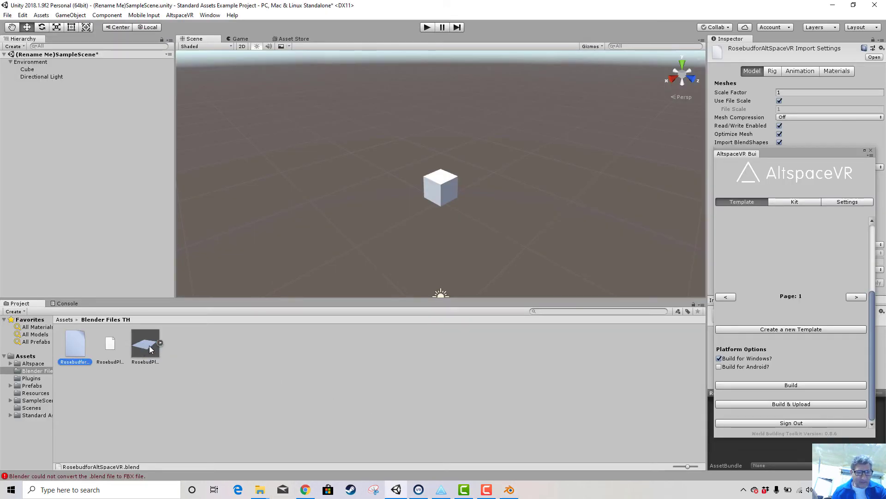
left_click(160, 343)
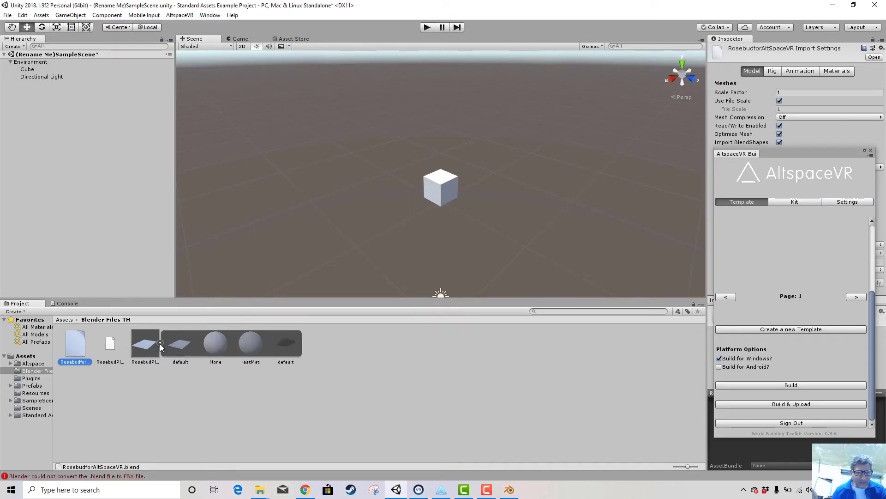
left_click(168, 371)
left_click_drag(145, 356, 411, 273)
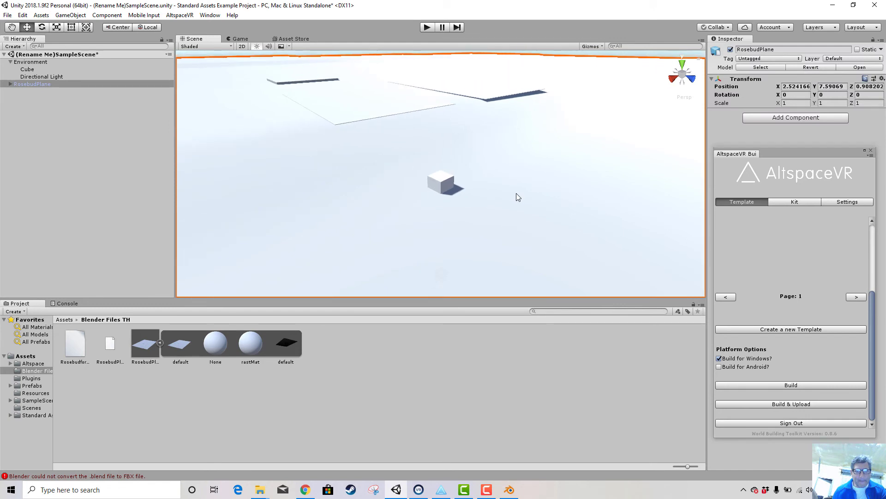
- Lower the RosebudPlane model vertically in the scene to a Y position of about -7.9
scroll(502, 190, "down", 5)
left_click_drag(422, 199, 467, 223)
scroll(467, 219, "down", 8)
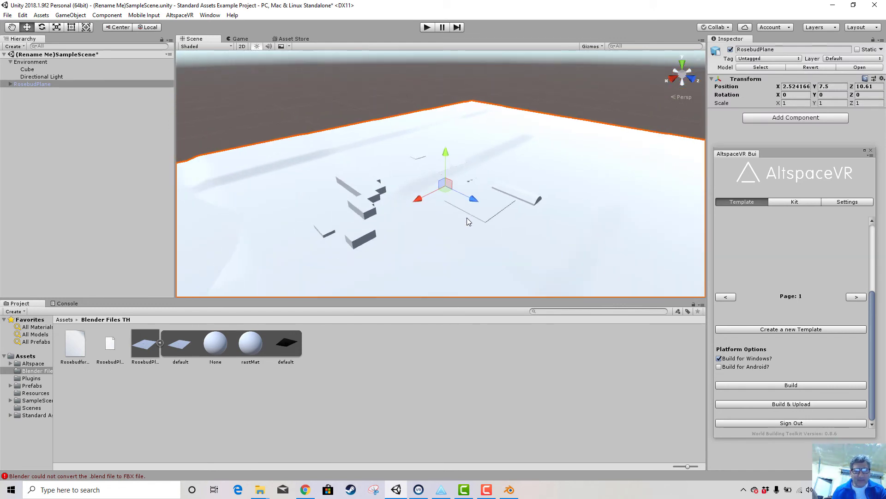
scroll(467, 218, "up", 5)
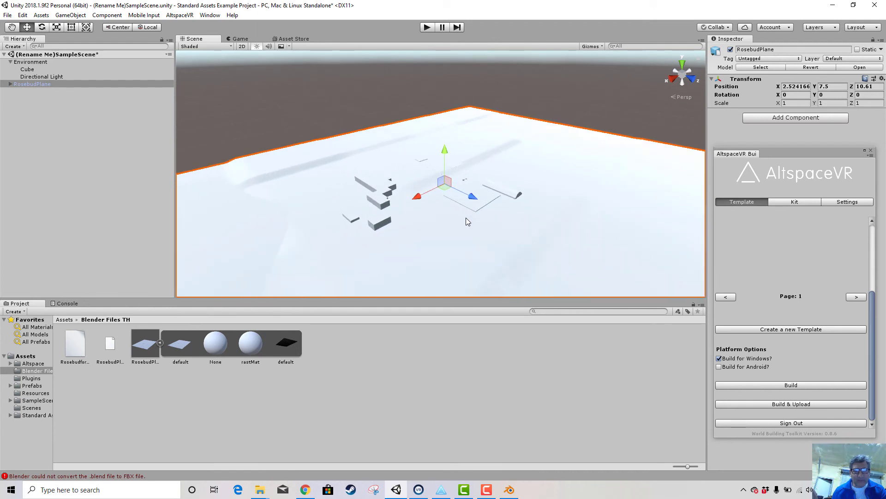
left_click_drag(442, 151, 454, 164)
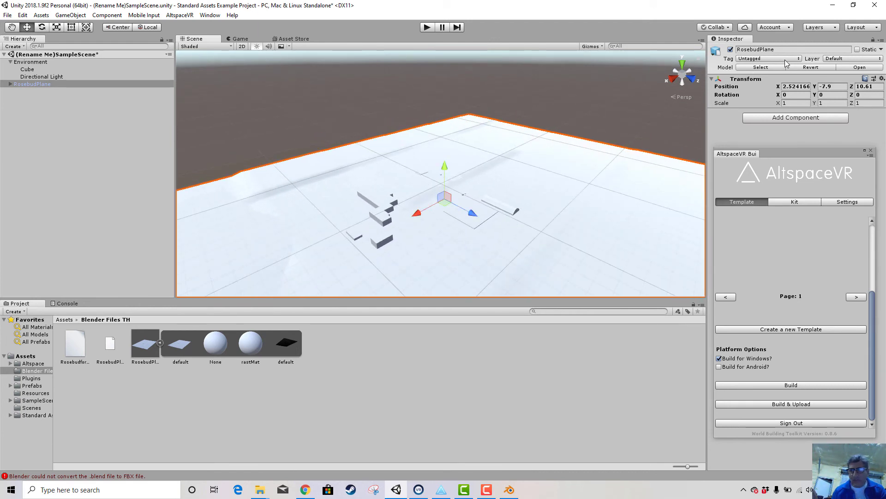
- Inspect the transform values of RosebudPlane's default child mesh and clear the selection
left_click(836, 81)
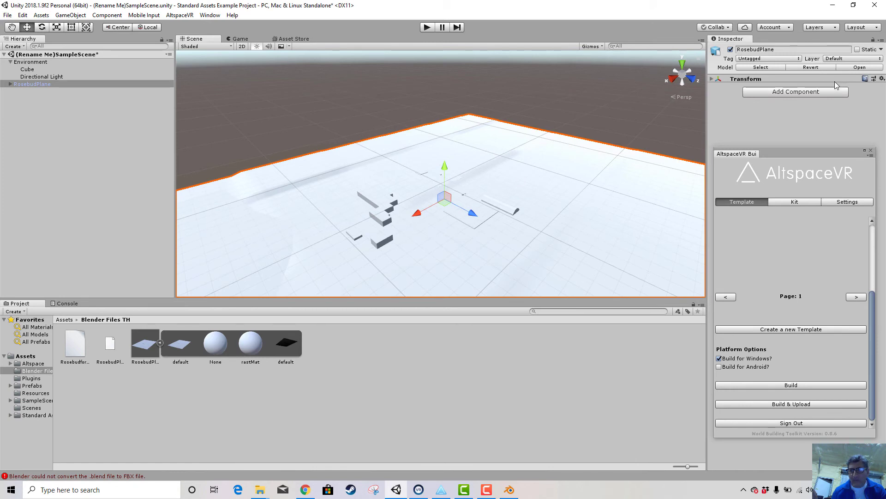
left_click(580, 216)
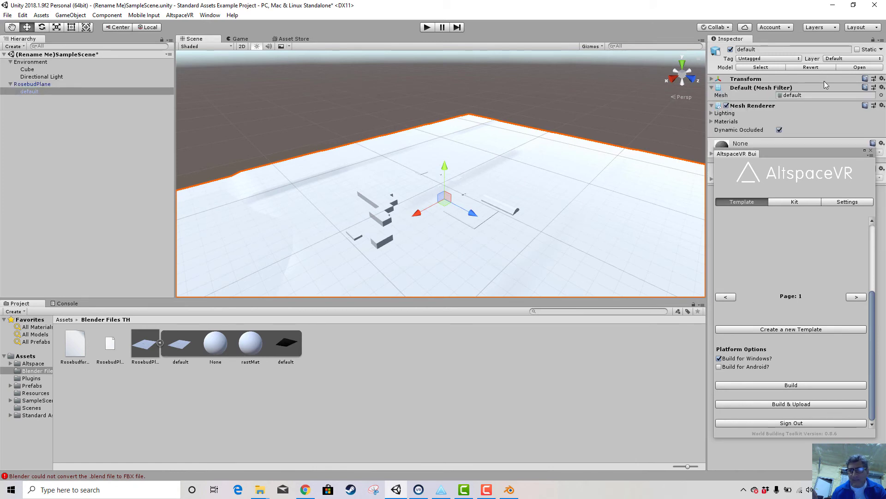
left_click(711, 79)
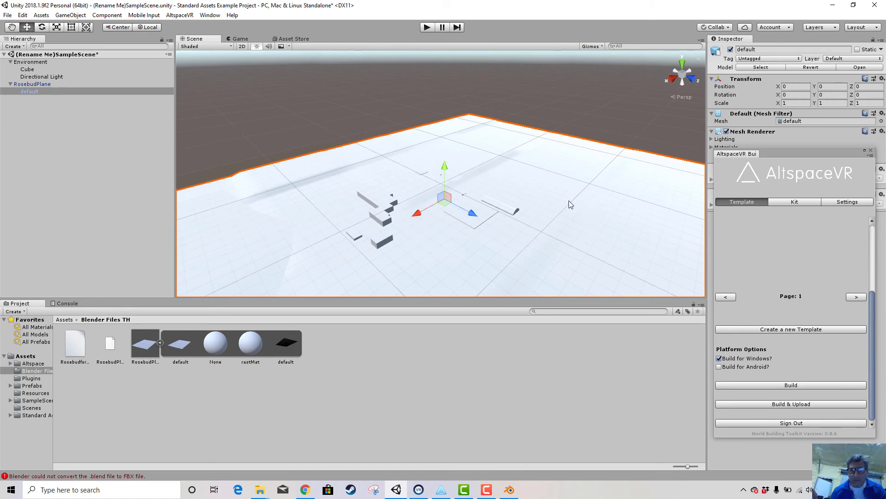
left_click_drag(445, 167, 452, 169)
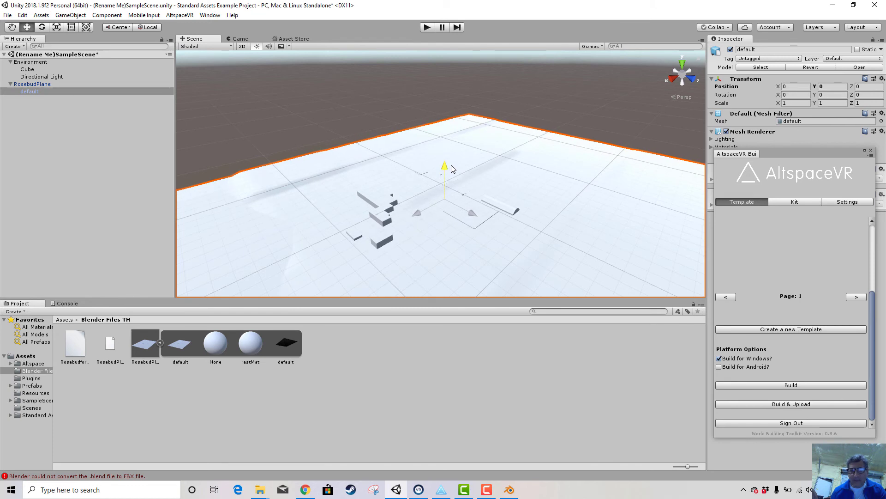
left_click(267, 414)
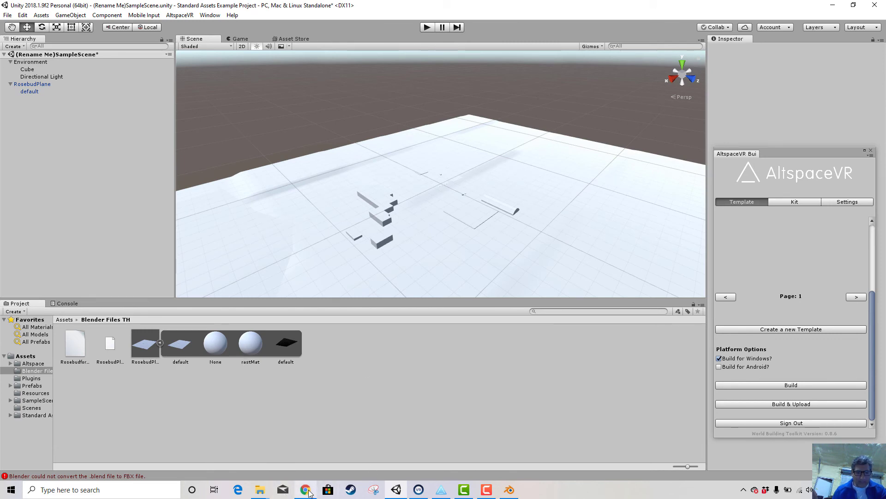
- Import the RosebudGoogleMap TIF image from the Envisioning Sustainbility Tutorials folder into the project's Blender Files TH folder
mouse_move(308, 490)
mouse_move(260, 491)
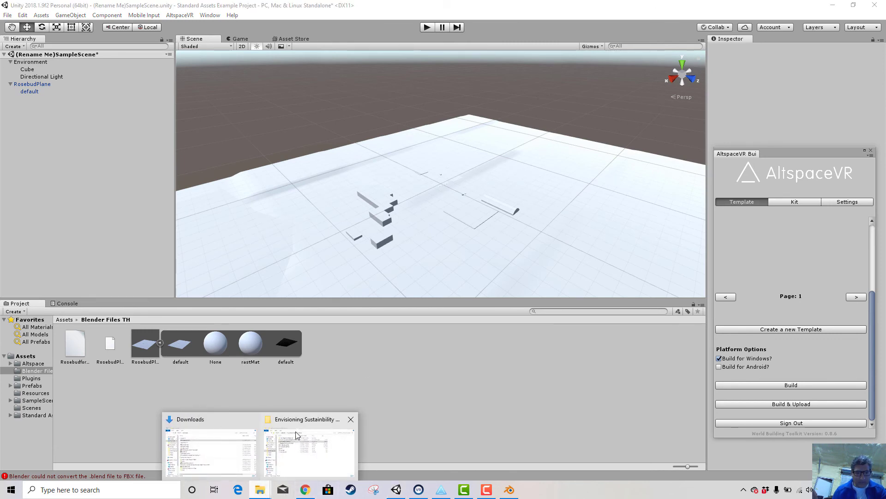
left_click(306, 415)
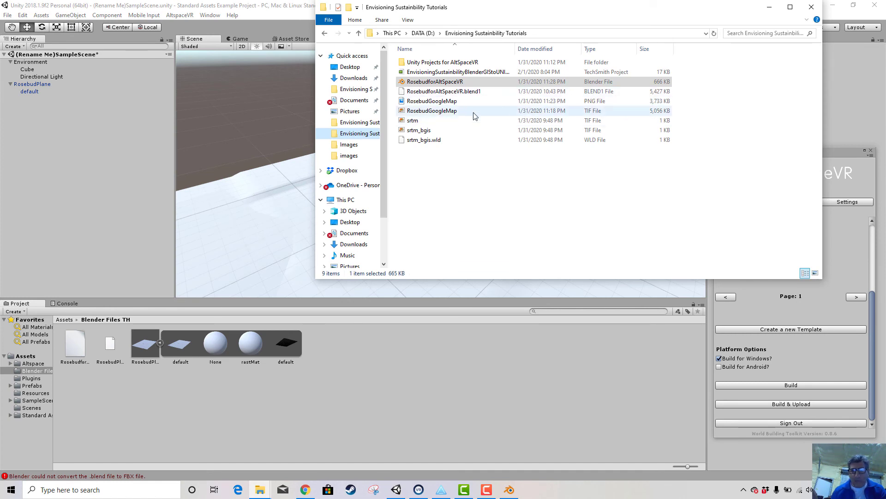
left_click_drag(441, 113, 338, 374)
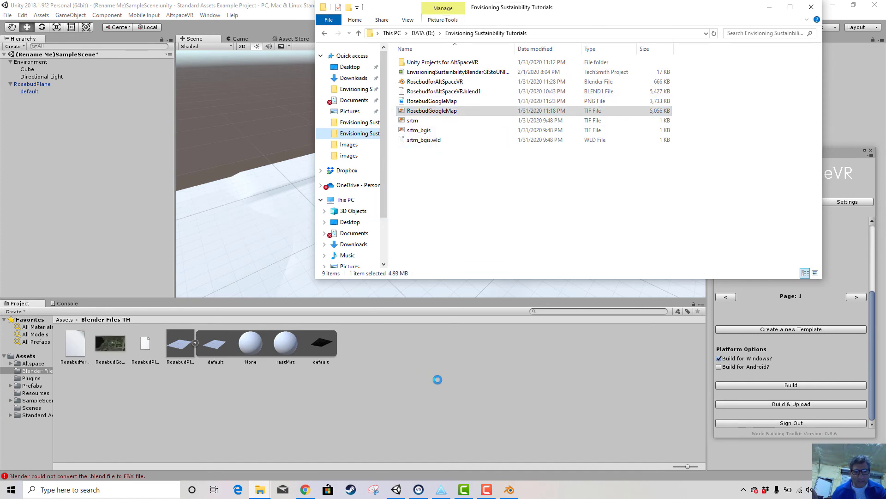
left_click(390, 393)
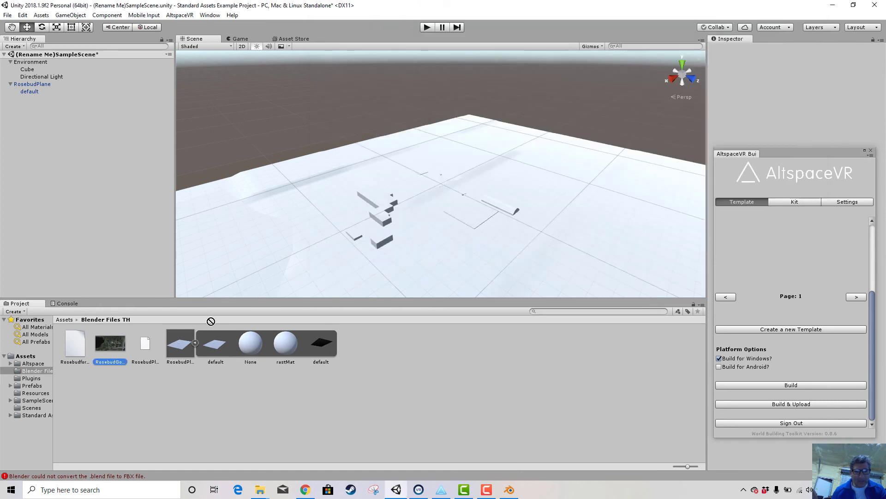
- Apply the RosebudGoogleMap image as a texture to the RosebudPlane model in the scene
left_click_drag(211, 321, 488, 256)
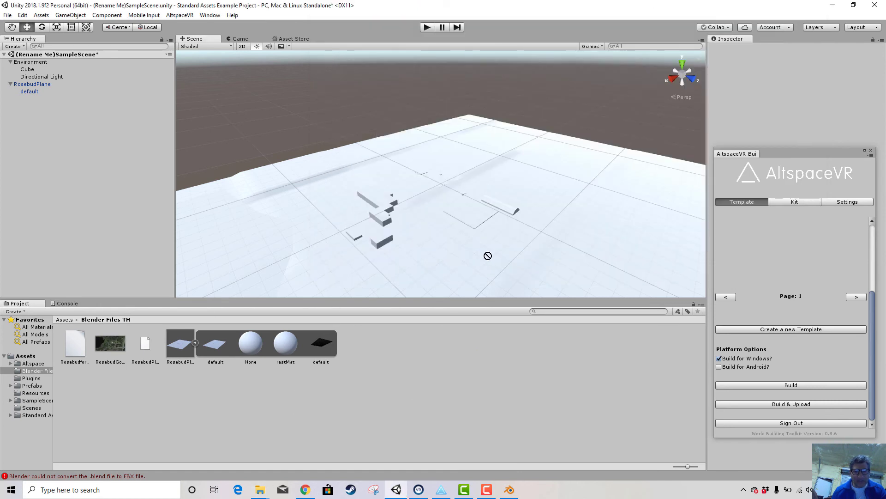
left_click(121, 348)
left_click(306, 271)
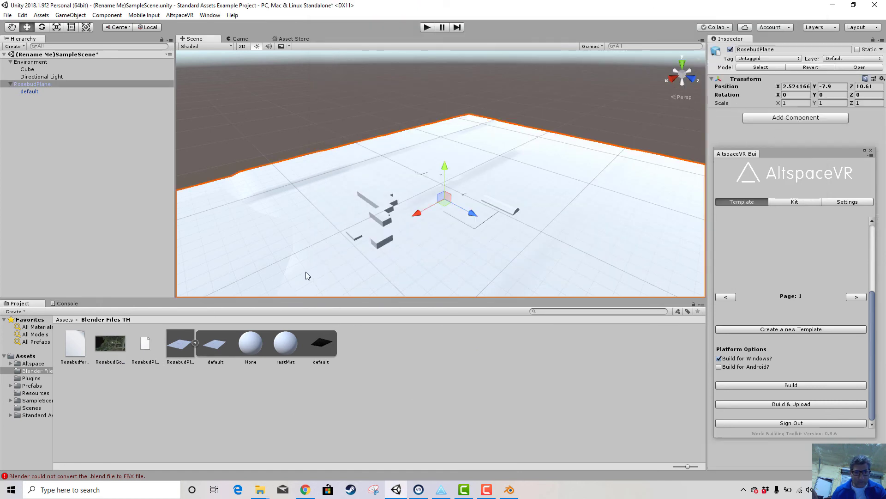
left_click_drag(166, 331, 234, 301)
left_click(117, 348)
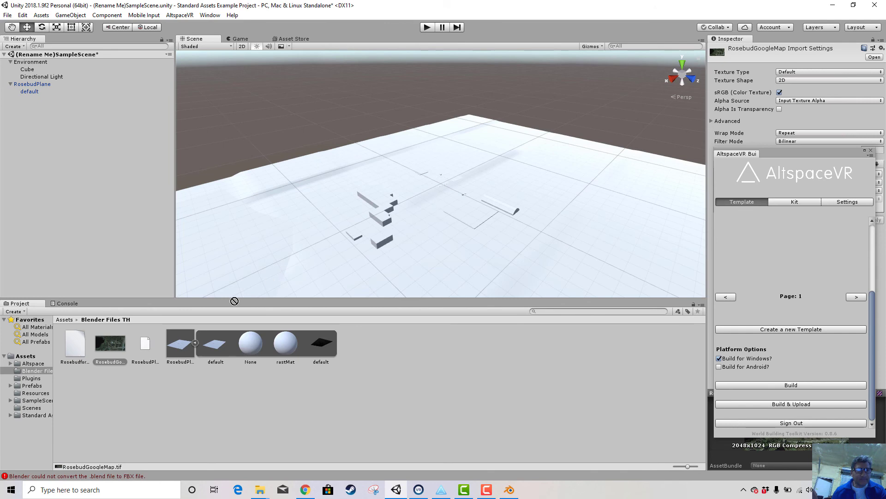
left_click(37, 85)
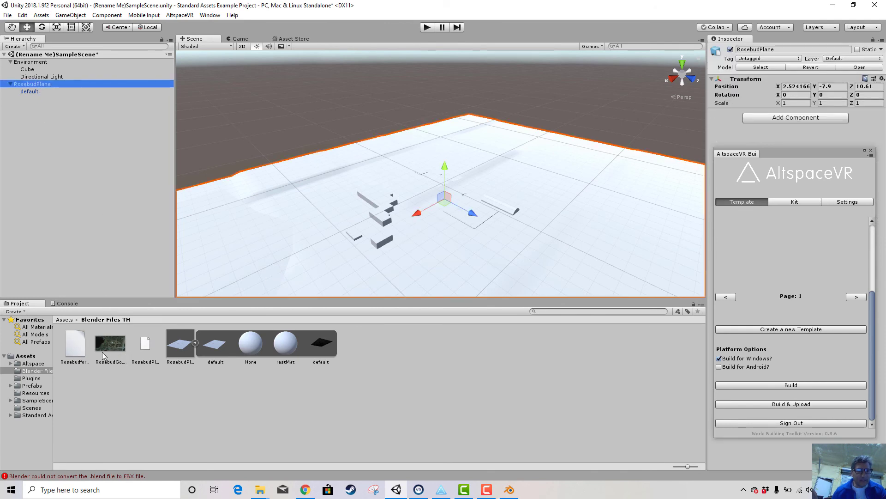
left_click_drag(101, 352, 333, 262)
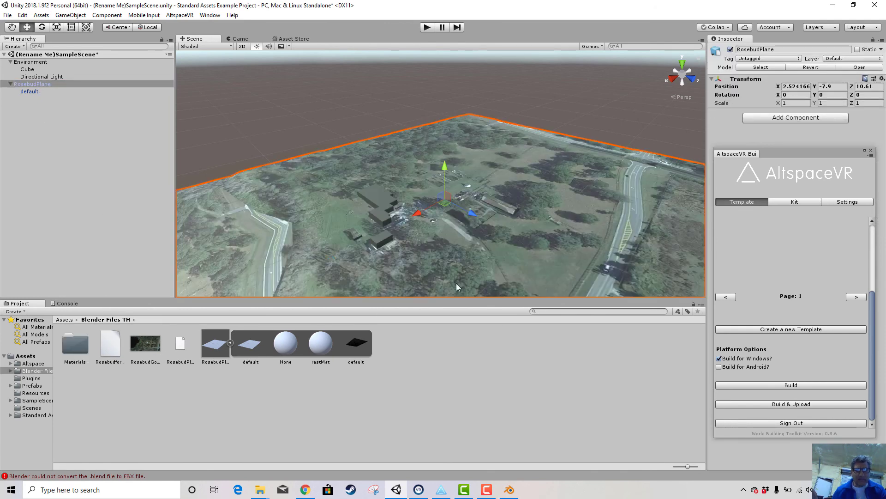
- Save the scene, then build and upload the AltspaceVR template for Windows
scroll(478, 231, "down", 5)
middle_click_drag(483, 214, 403, 220)
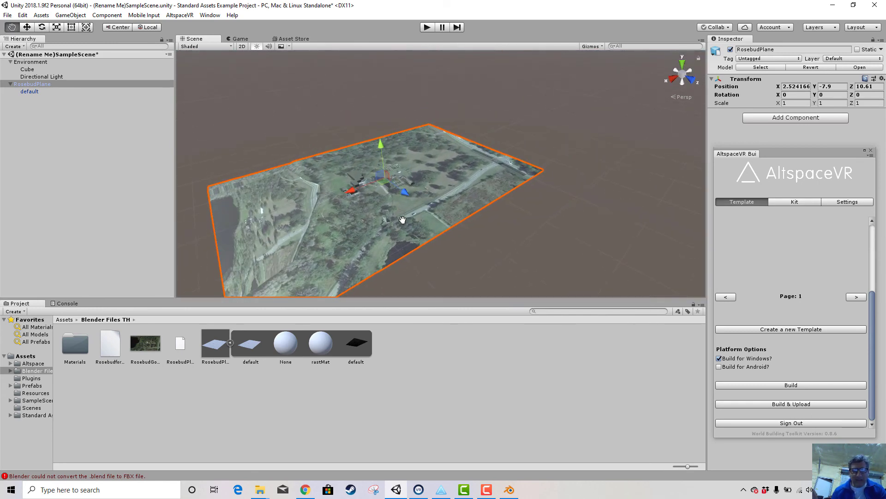
scroll(406, 218, "up", 10)
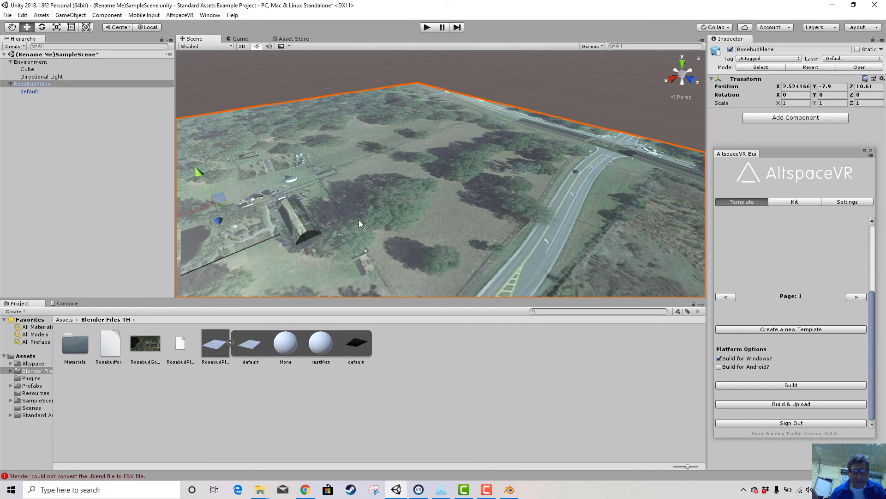
middle_click_drag(298, 222, 601, 181)
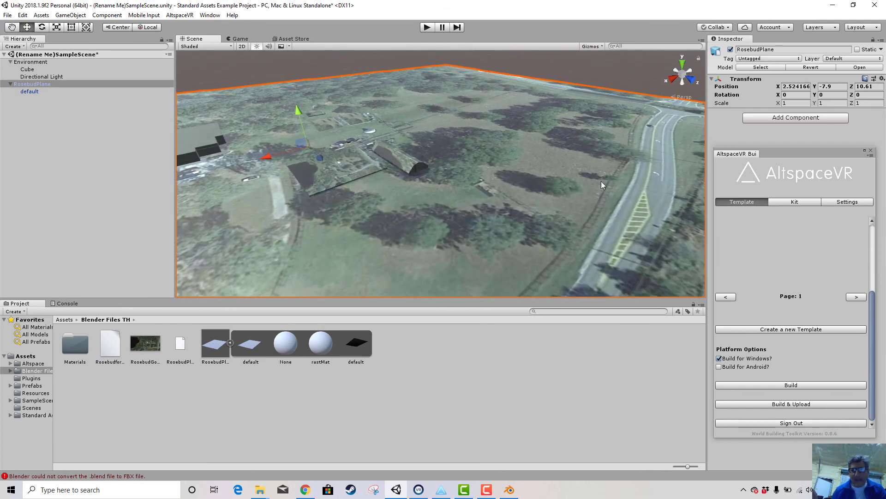
left_click(7, 15)
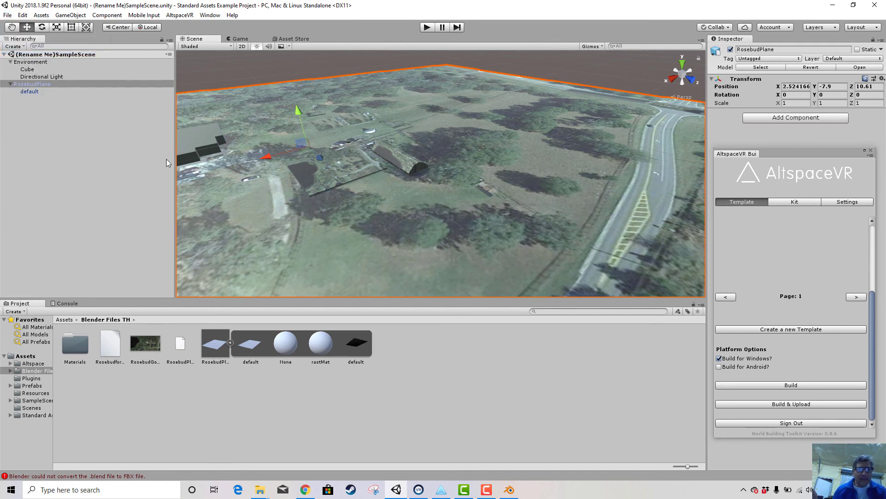
left_click(792, 404)
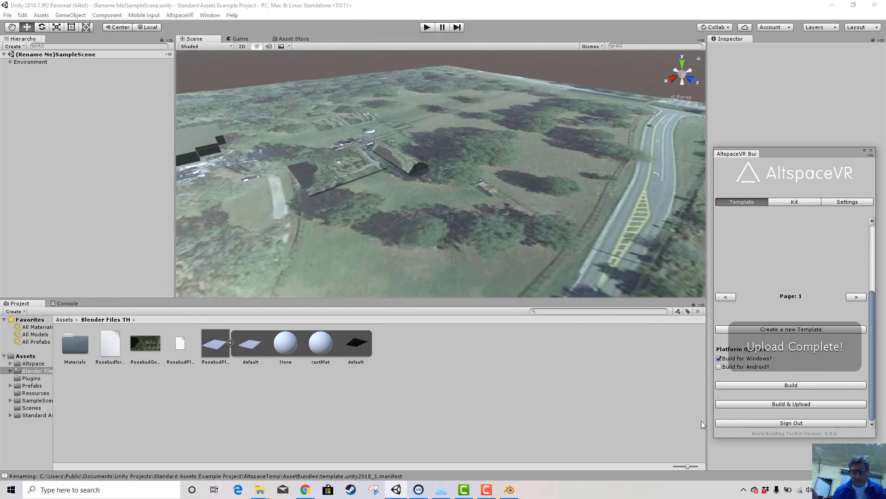
- Switch to AltspaceVR and enter the Hello World test world from the user's own worlds
left_click(442, 489)
left_click_drag(407, 291, 387, 36)
mouse_move(219, 228)
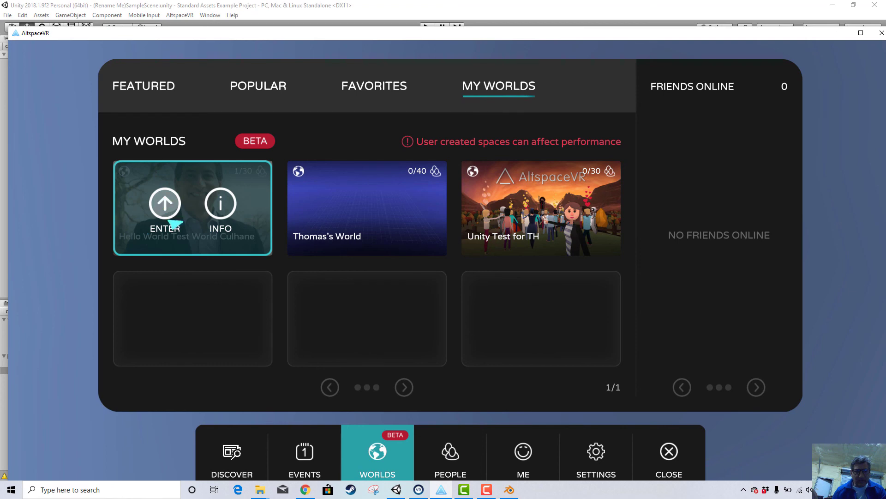
left_click(167, 206)
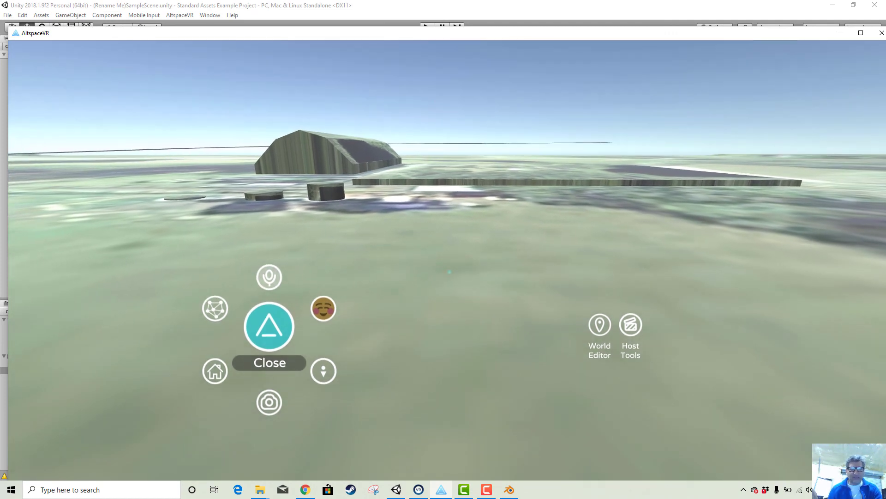
- Walk forward in the world and look around to examine the textured Rosebud site and its buildings
key("w")
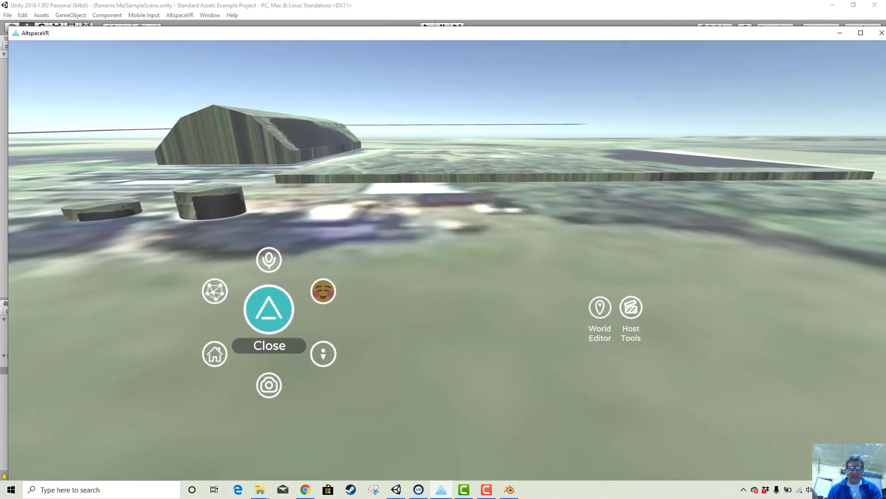
key("Left")
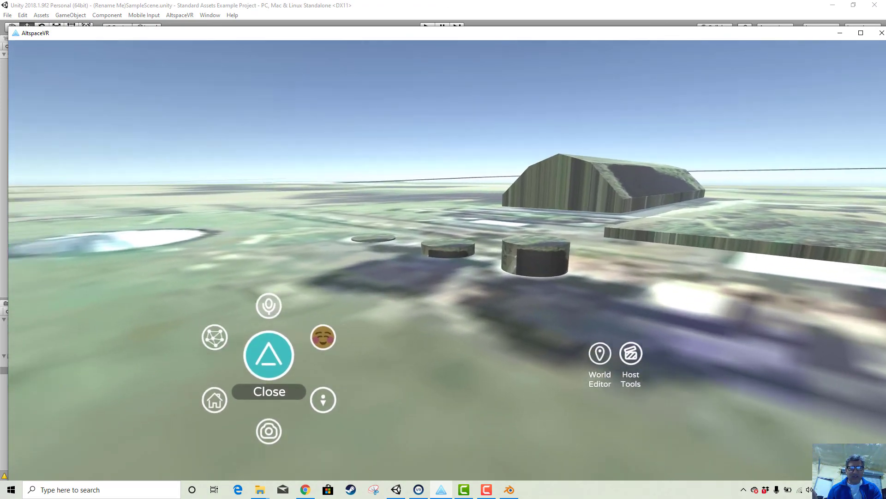
key("Left")
key("Right")
key("Left")
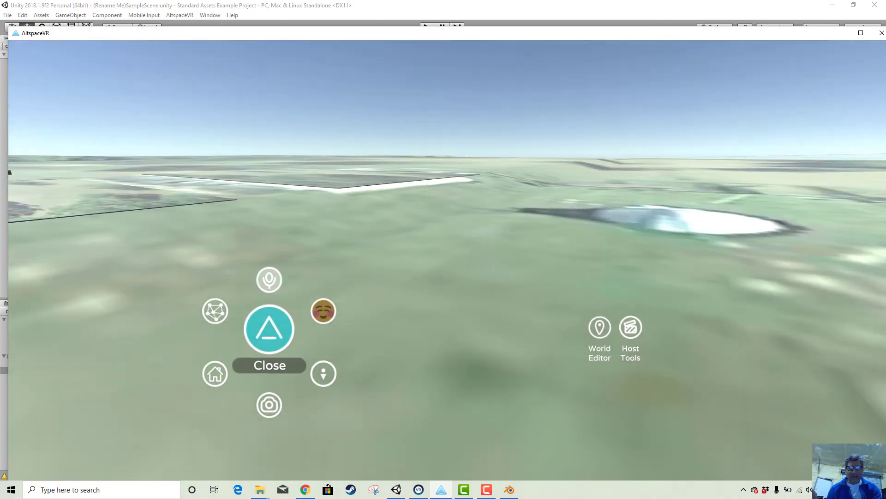